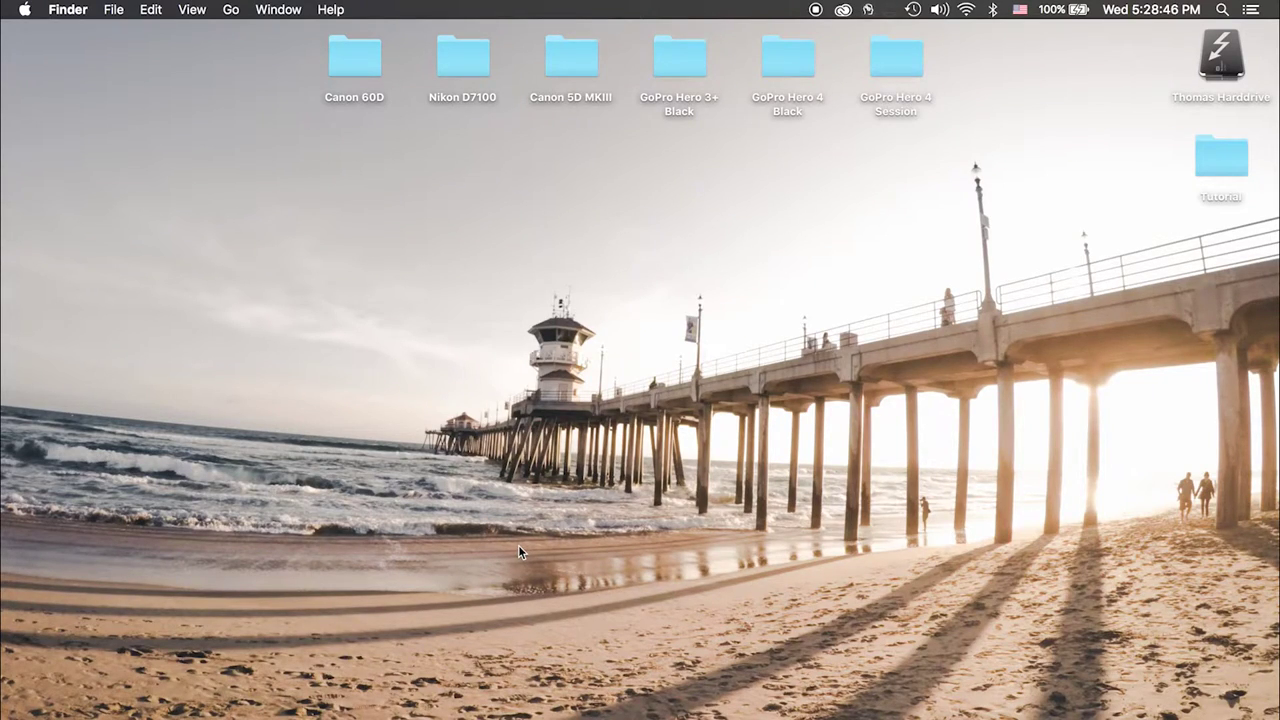
Step: Switch from the Finder desktop to Lightroom's Develop view showing the dark lakeside sunset photo
mouse_move(612, 718)
left_click(612, 695)
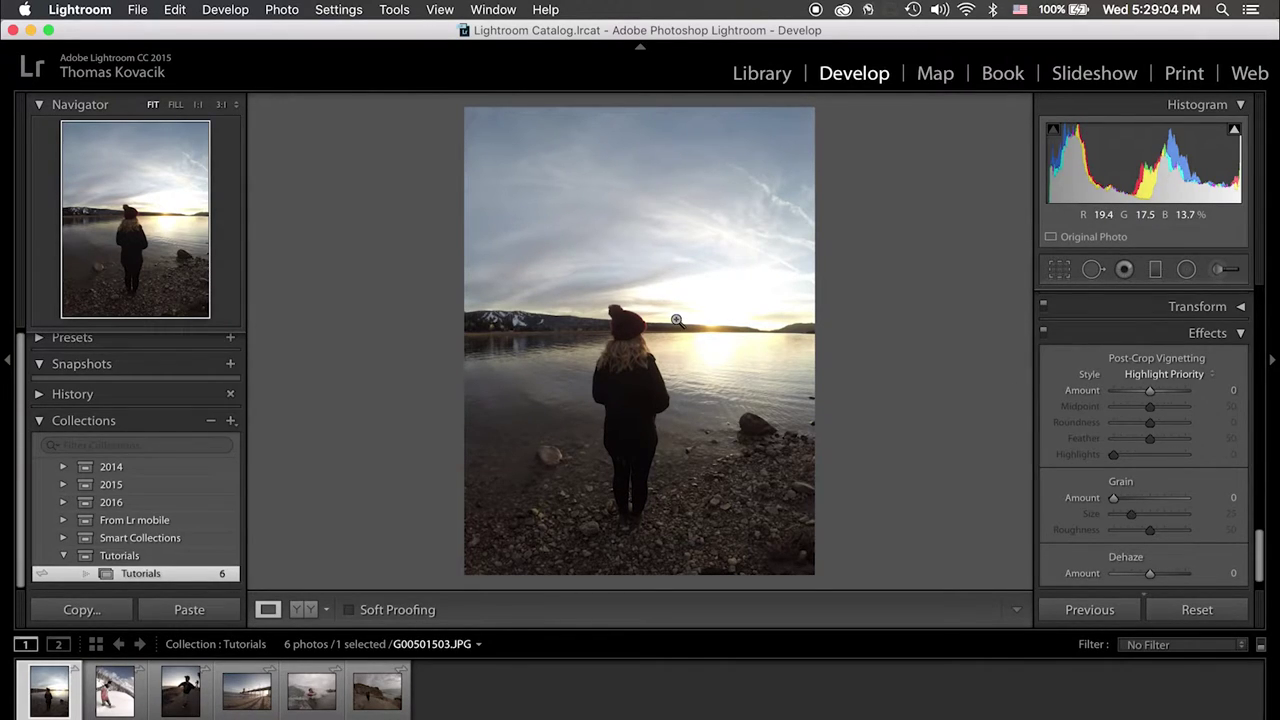
Step: Set Exposure +0.13, Contrast +21, Highlights +42, Shadows +30, Whites +32, Blacks −43; view Before/After
key("super+1")
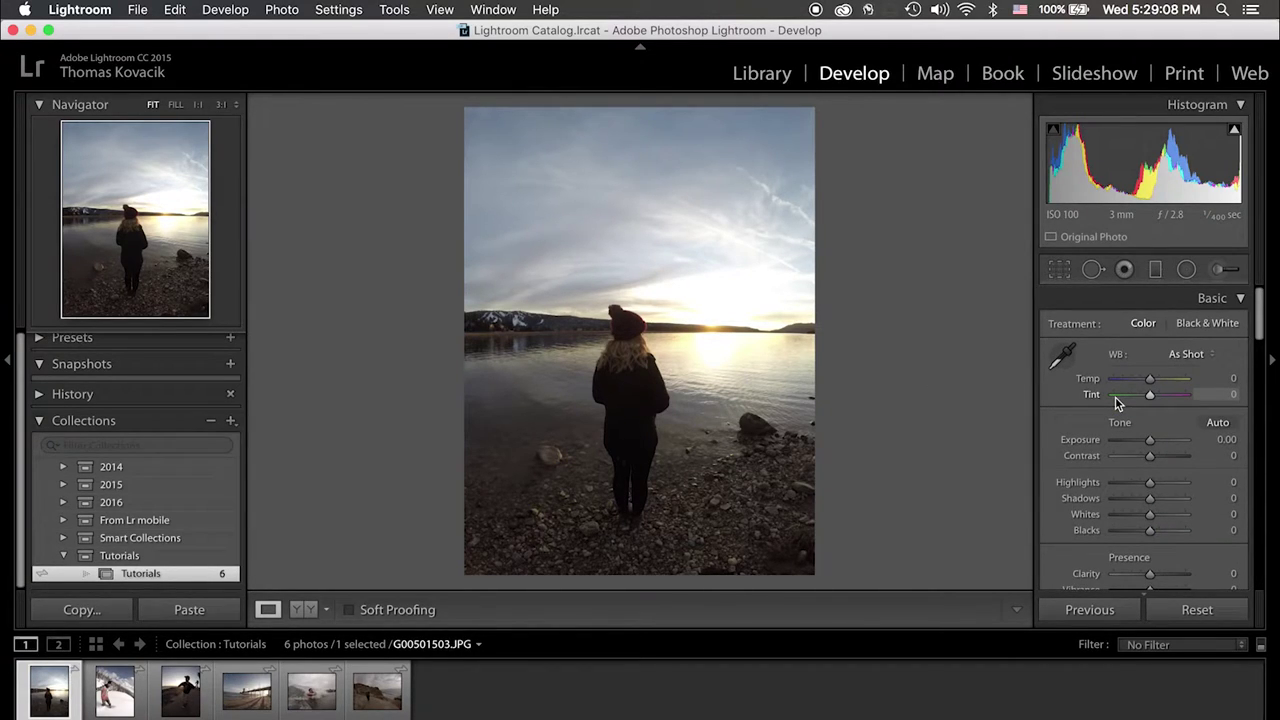
left_click_drag(1150, 440, 1168, 483)
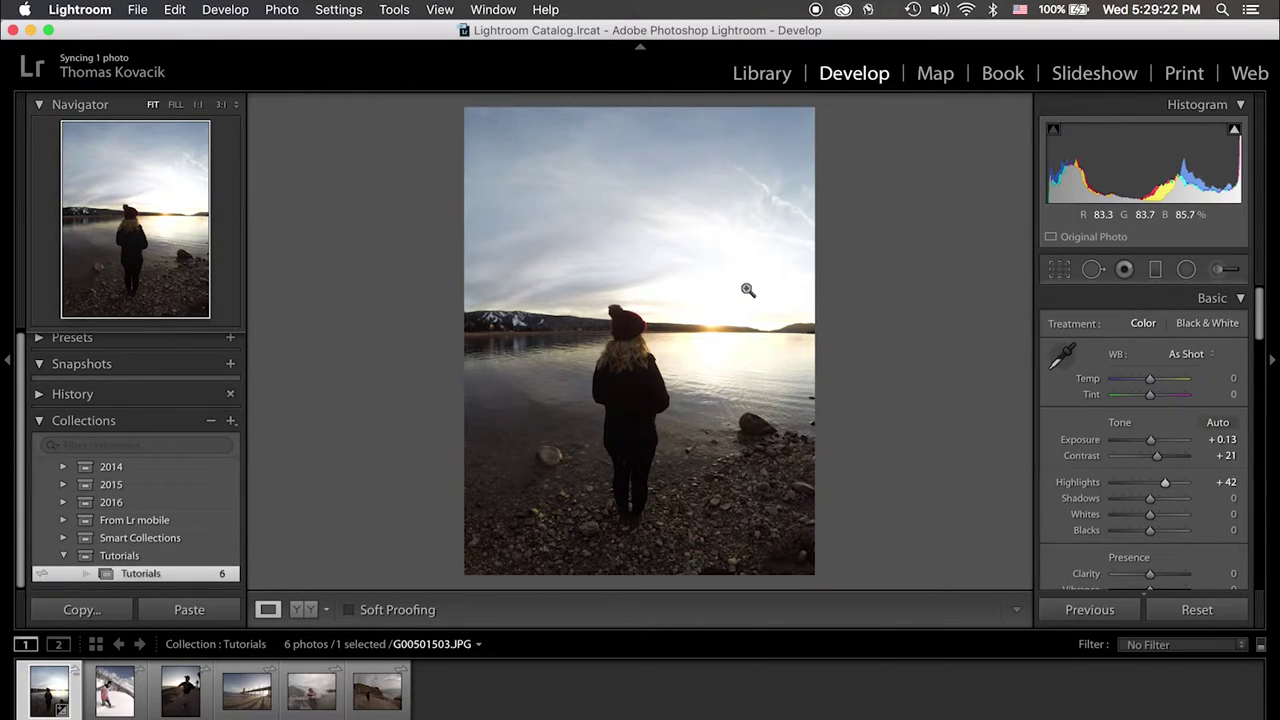
left_click_drag(1149, 501, 1160, 501)
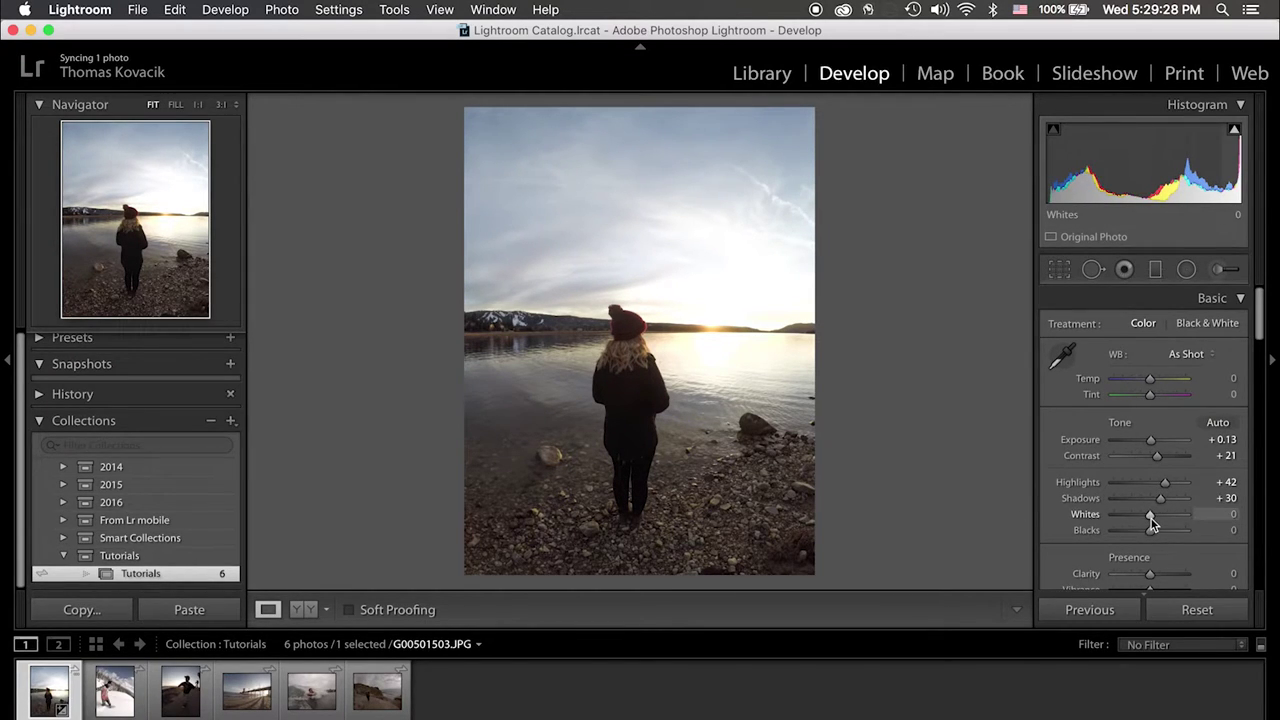
left_click_drag(1151, 518, 1120, 533)
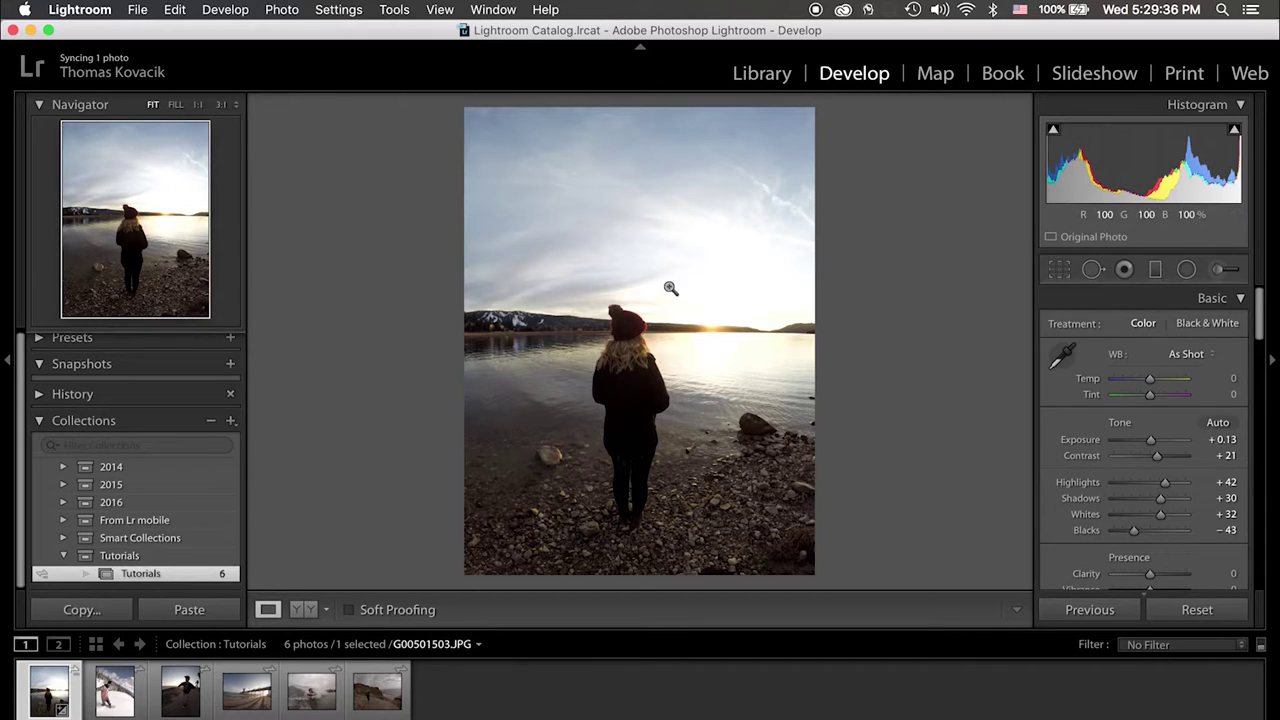
left_click(303, 612)
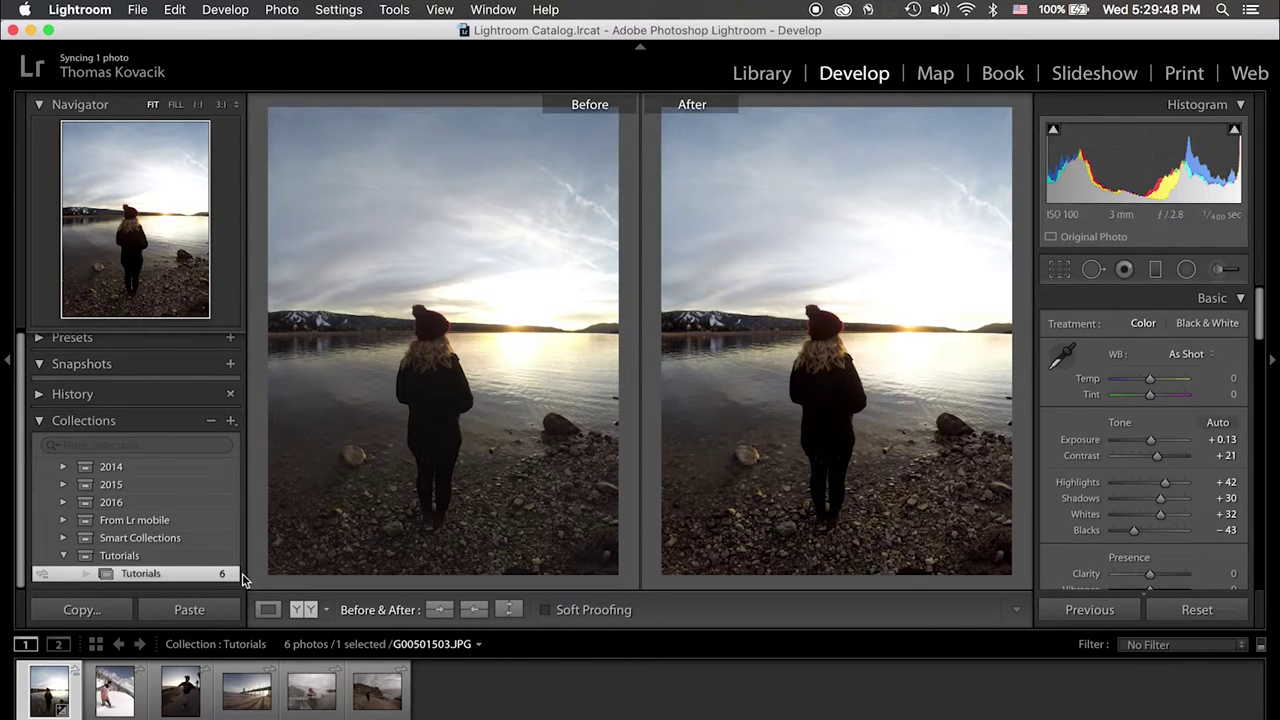
Step: Return to the single-image view and set Clarity to exactly 10
left_click(267, 609)
scroll(1152, 474, "down", 3)
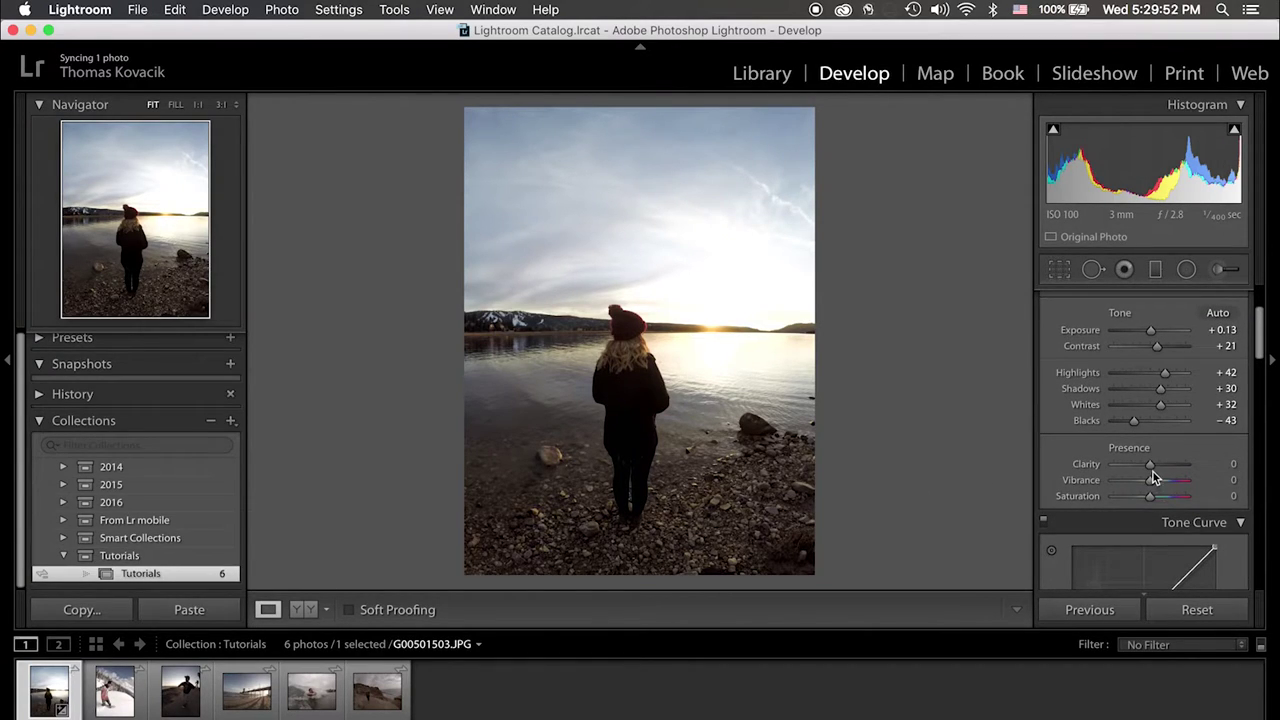
left_click_drag(1156, 470, 1157, 470)
left_click(1228, 464)
type("10")
key("Return")
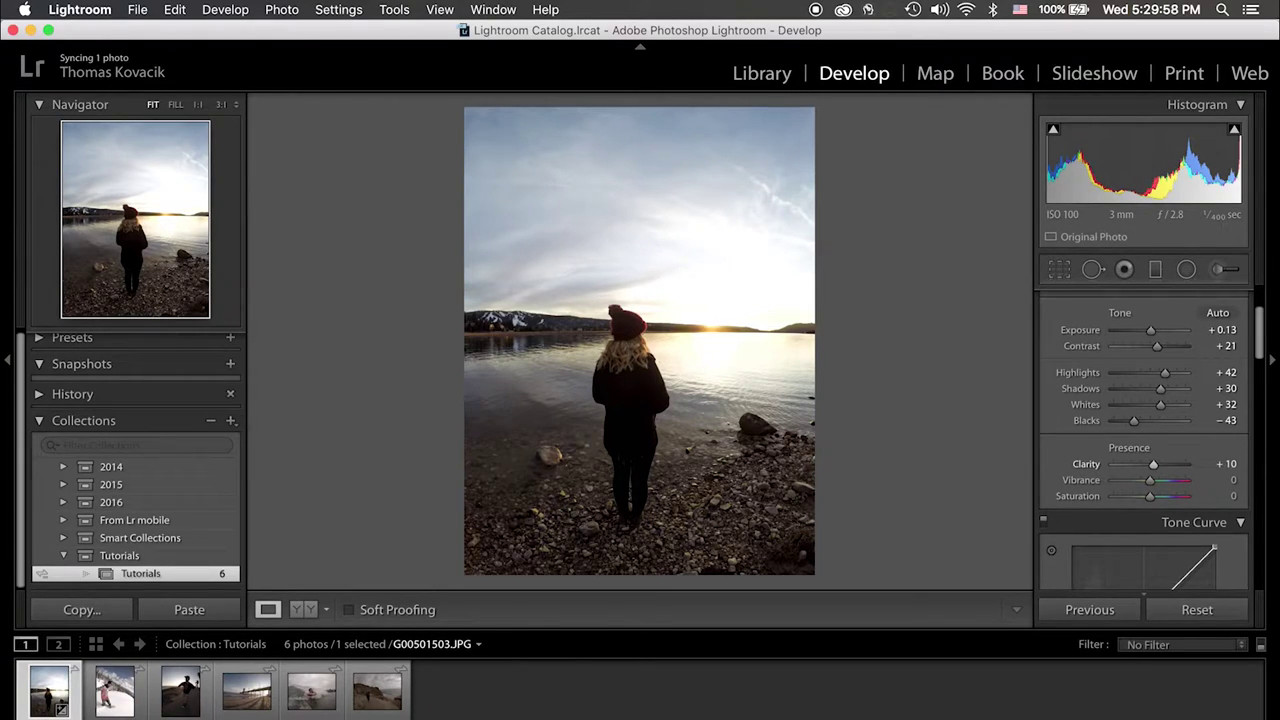
Step: Set Vibrance to +35 and Saturation to −6
scroll(1186, 443, "down", 2)
left_click_drag(1150, 452, 1165, 455)
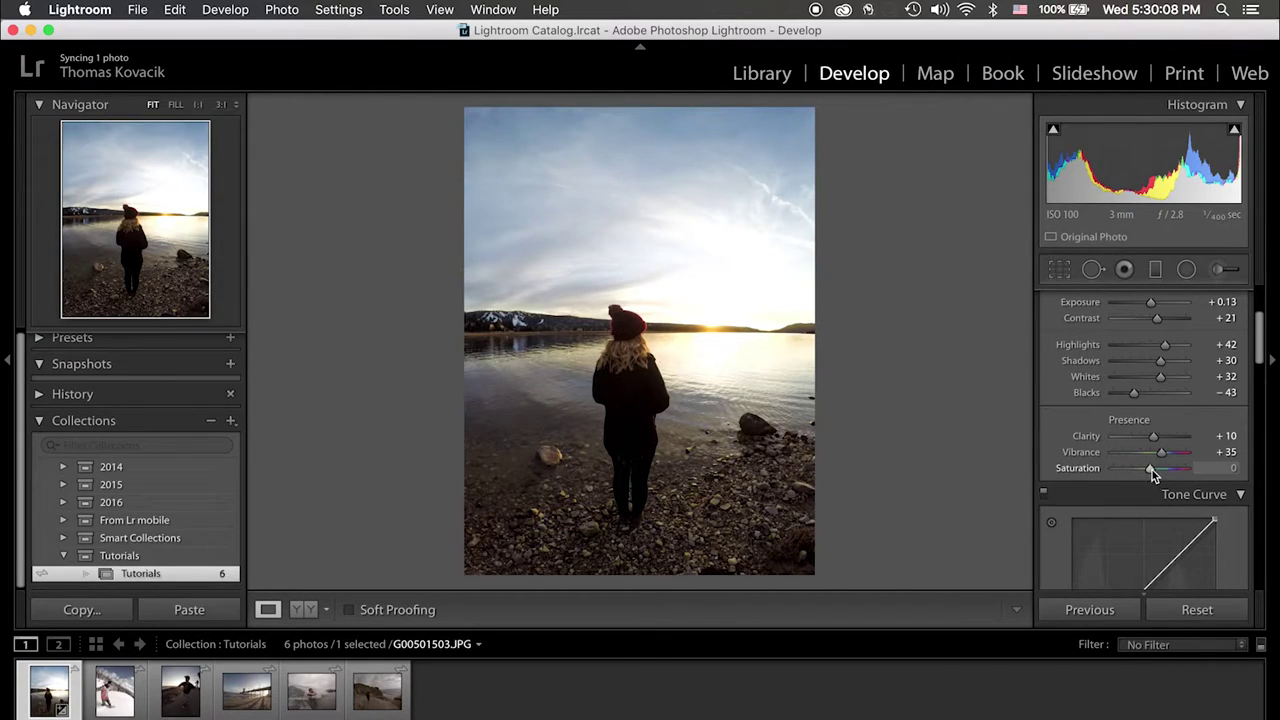
left_click_drag(1153, 468, 1147, 473)
left_click(1152, 469)
scroll(1147, 473, "down", 3)
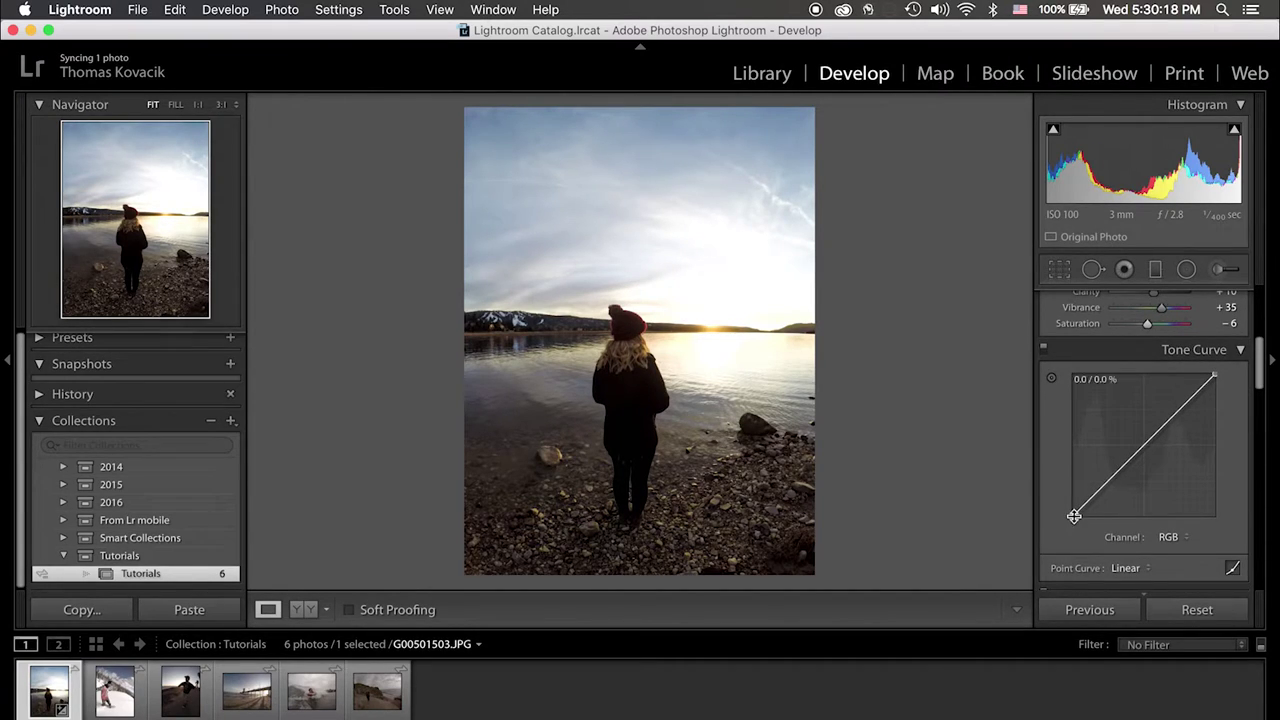
Step: Add points to the RGB tone curve, undoing one unwanted curve adjustment
left_click_drag(1071, 514, 1181, 411)
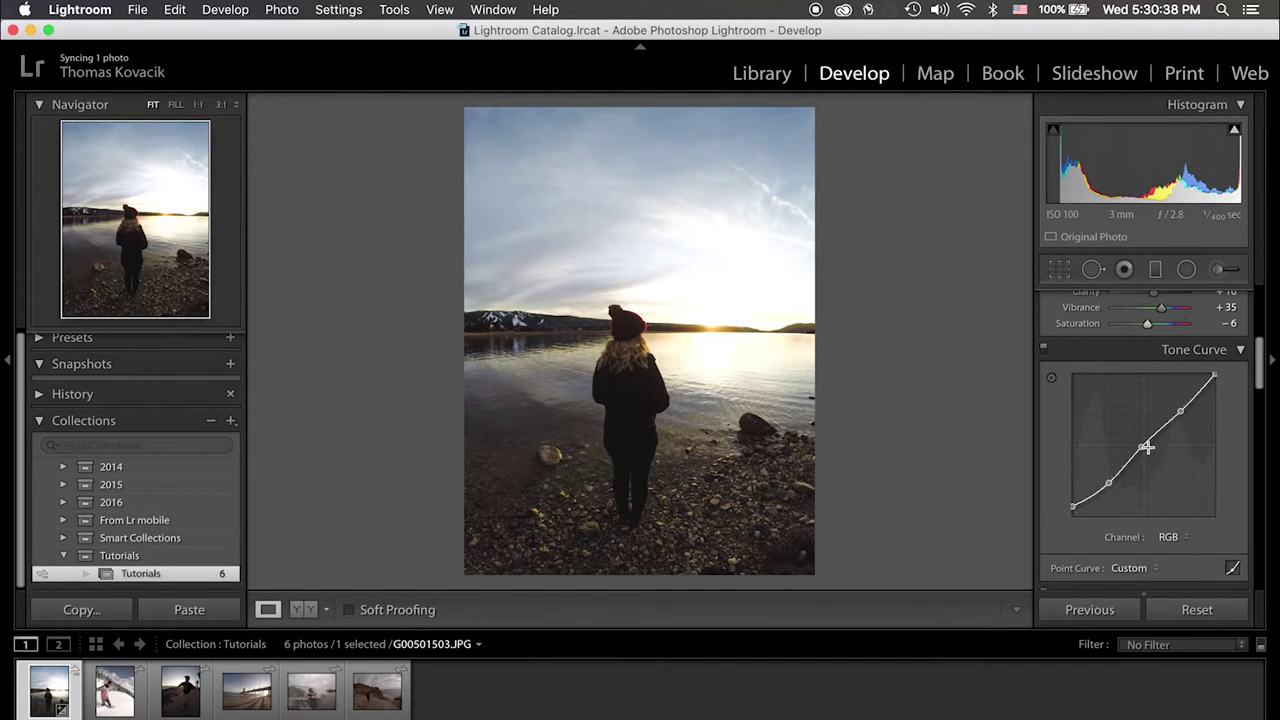
mouse_move(1144, 449)
left_mouse_down()
mouse_move(1145, 463)
mouse_move(1140, 442)
left_mouse_up()
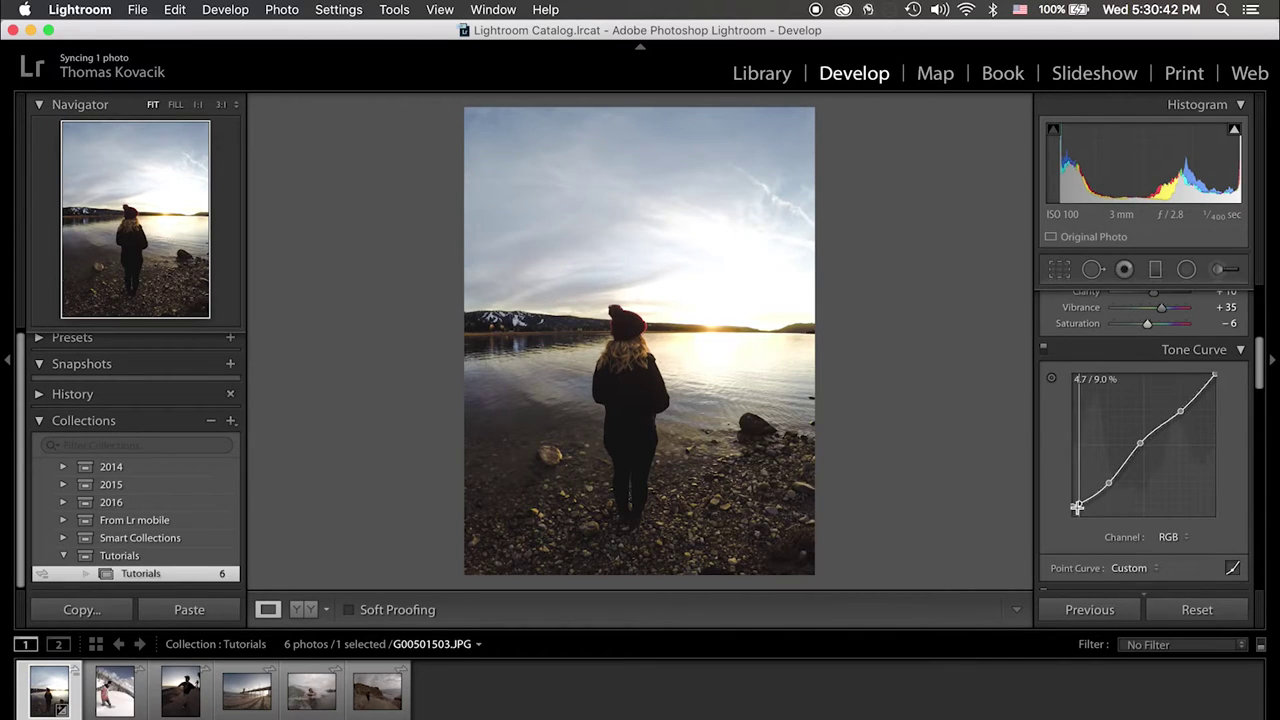
key("super+z")
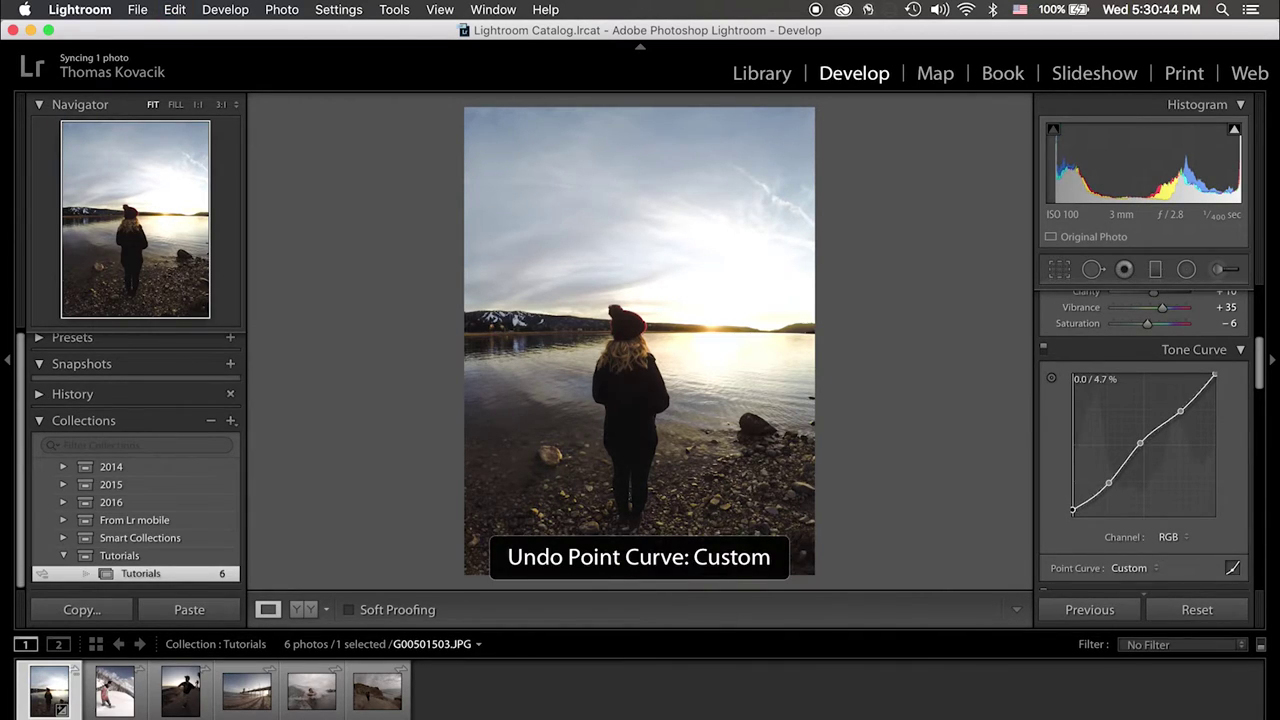
left_click_drag(1108, 485, 1105, 488)
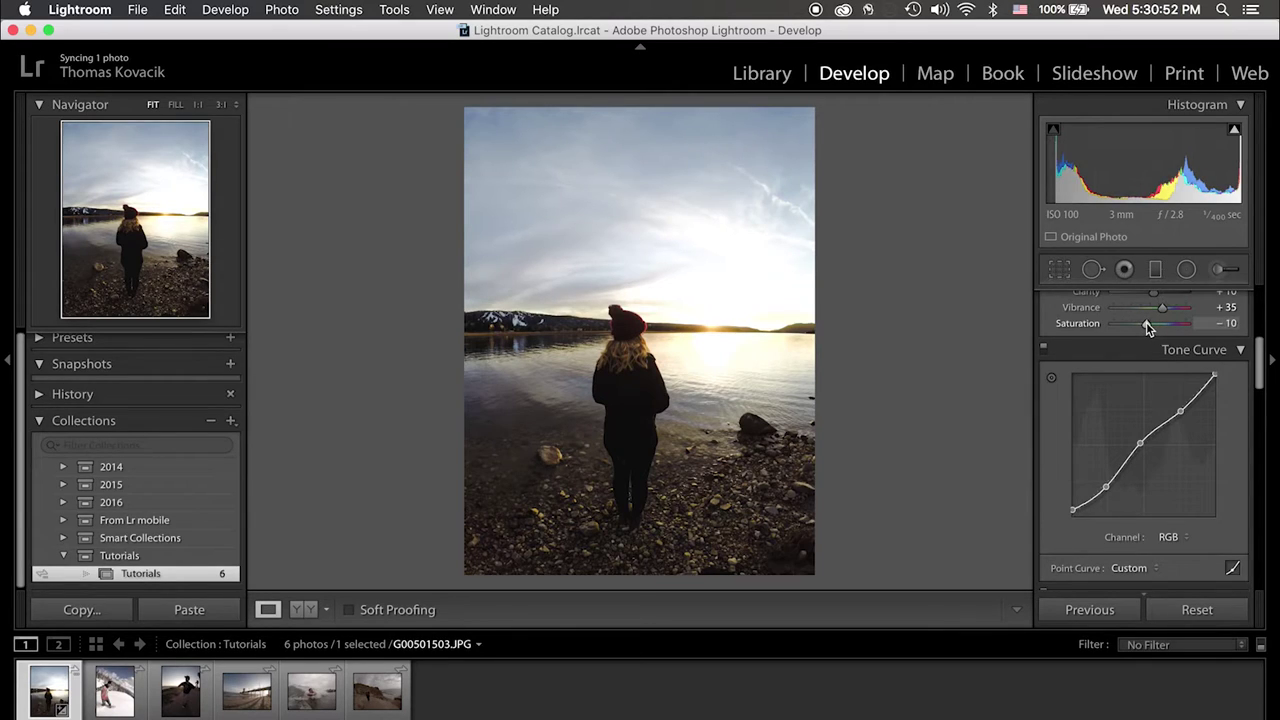
Step: Set Saturation −10, Highlights +47 and Shadows +50, checking the result against Before/After
left_click_drag(1146, 322, 1146, 322)
scroll(1195, 442, "up", 6)
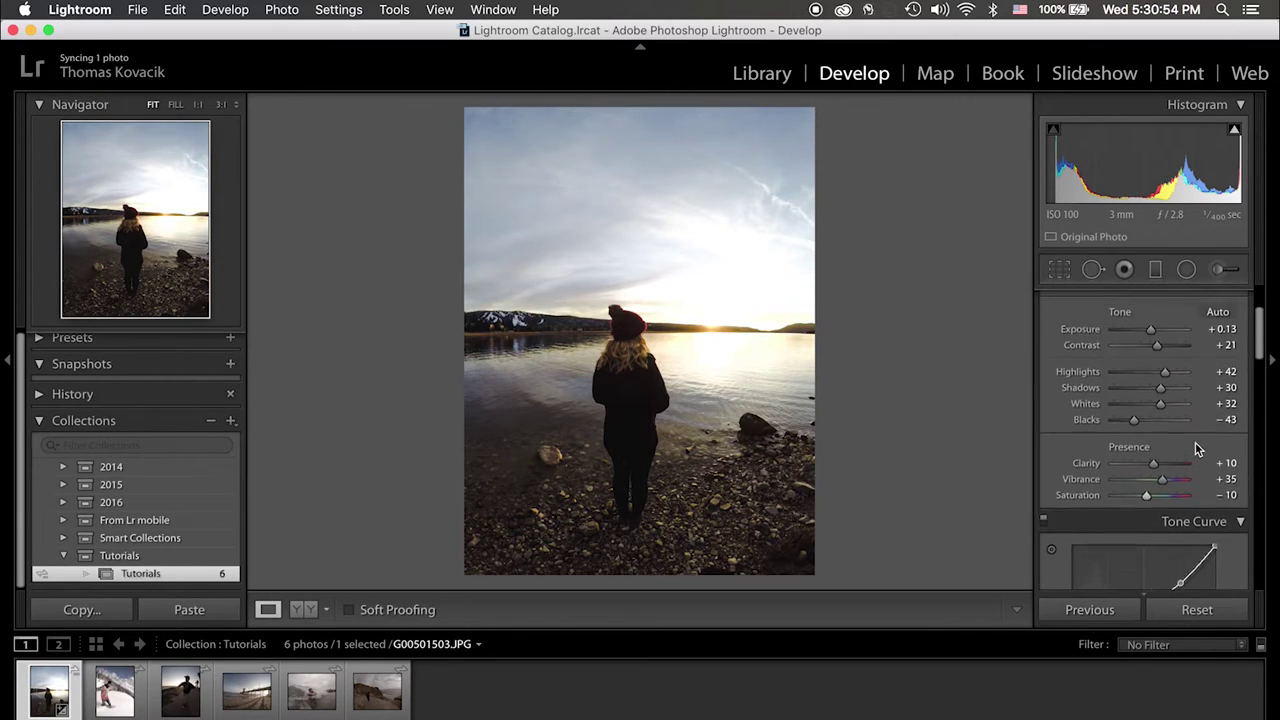
left_click_drag(1163, 378, 1170, 400)
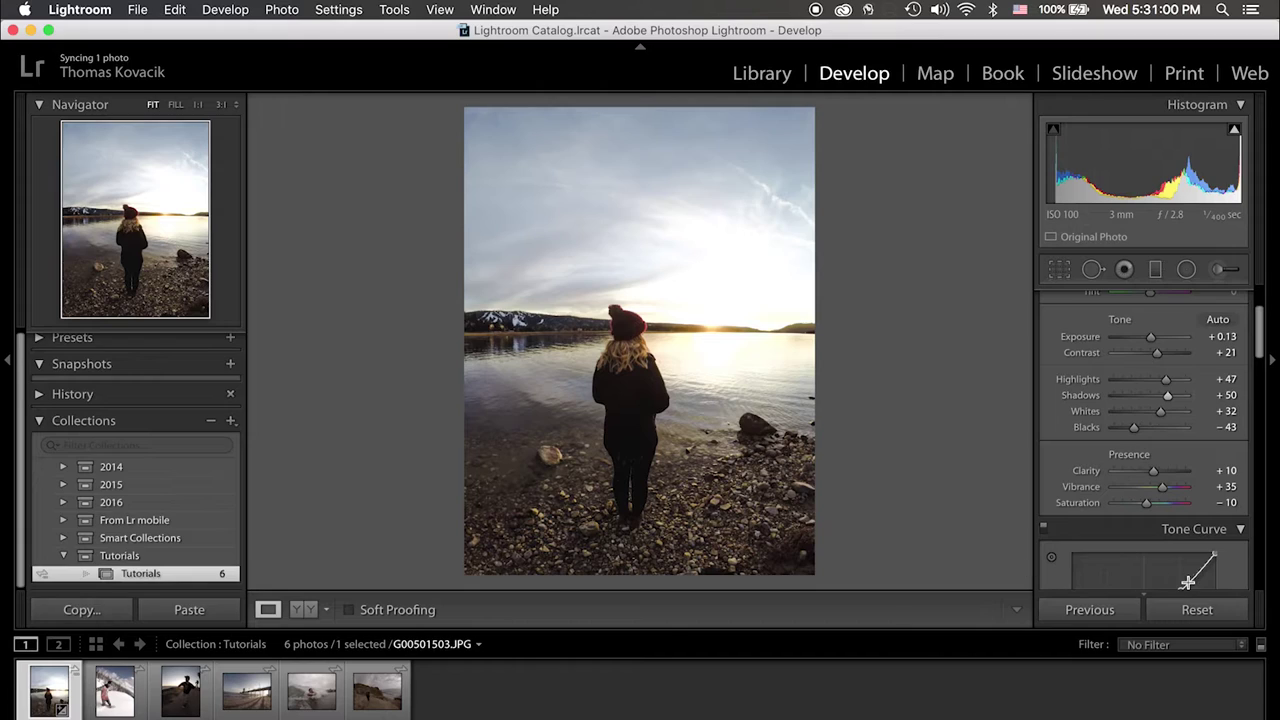
left_click(304, 610)
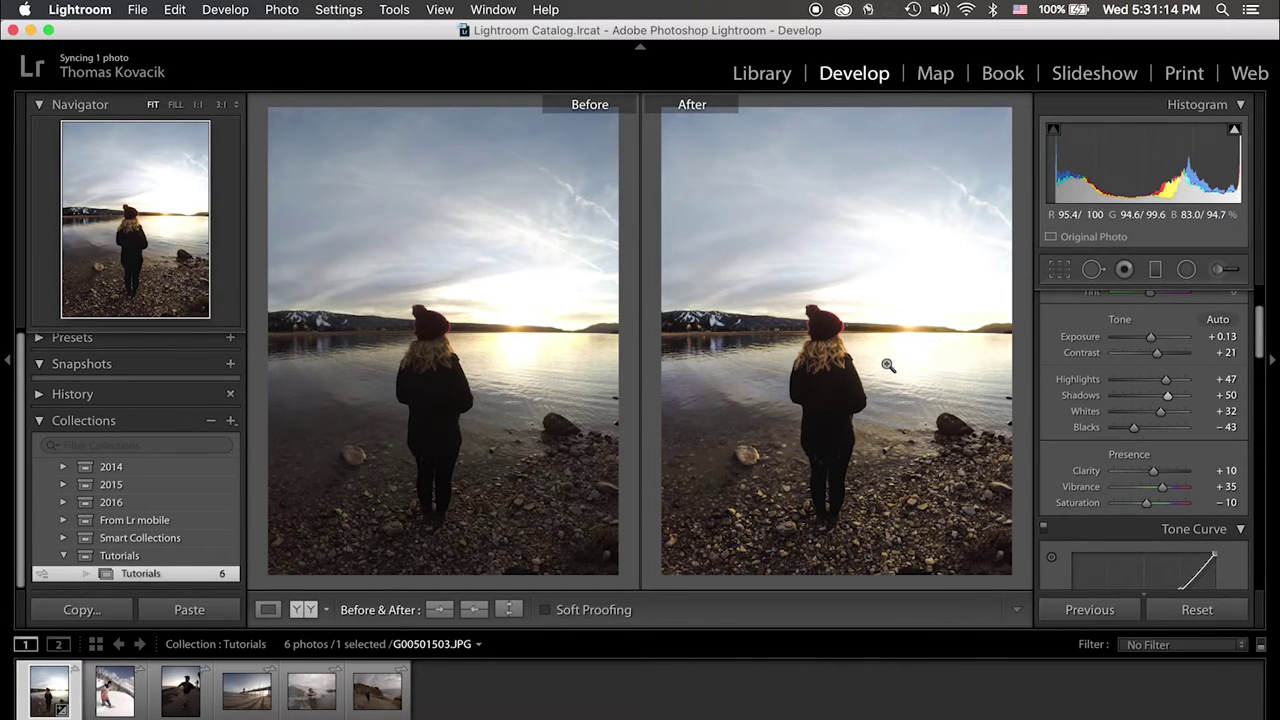
key("y")
scroll(1103, 443, "down", 10)
Step: In HSL Saturation raise Orange to +15, Yellow to +5 and Blue to +36
scroll(1103, 443, "up", 1)
scroll(1103, 443, "up", 1)
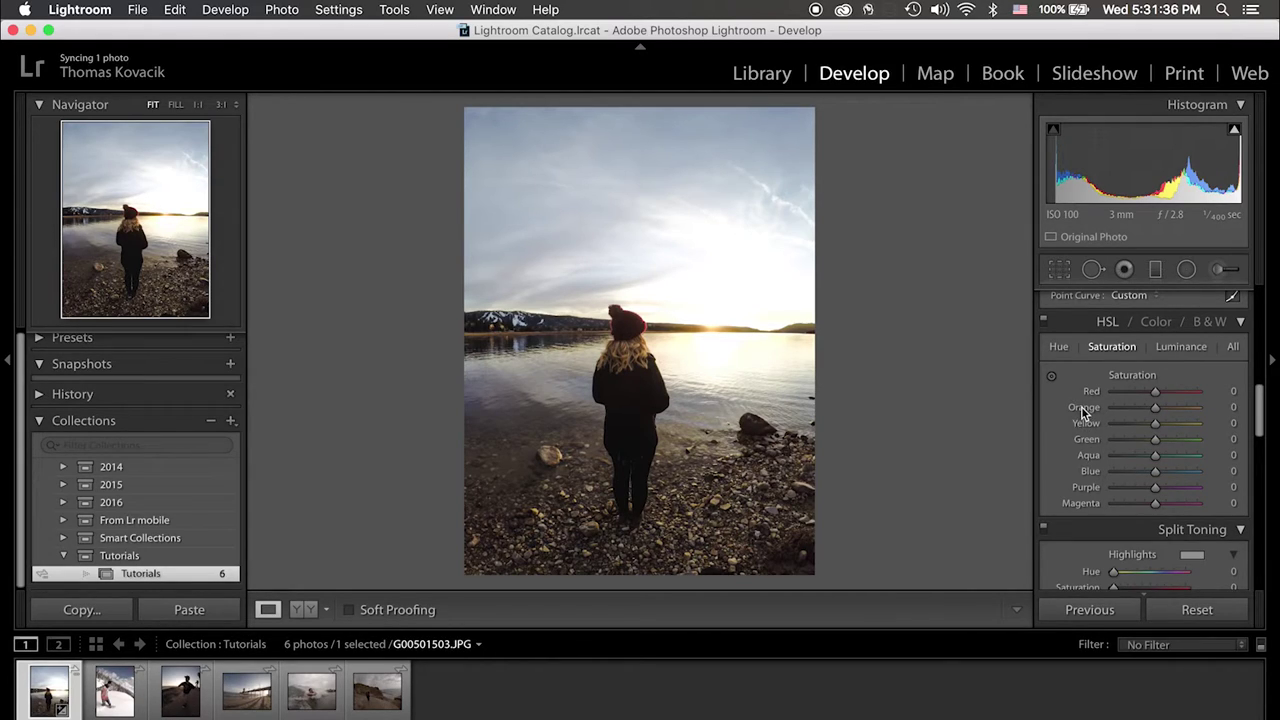
left_click_drag(1160, 414, 1165, 407)
left_click_drag(1159, 424, 1161, 424)
scroll(1105, 470, "down", 2)
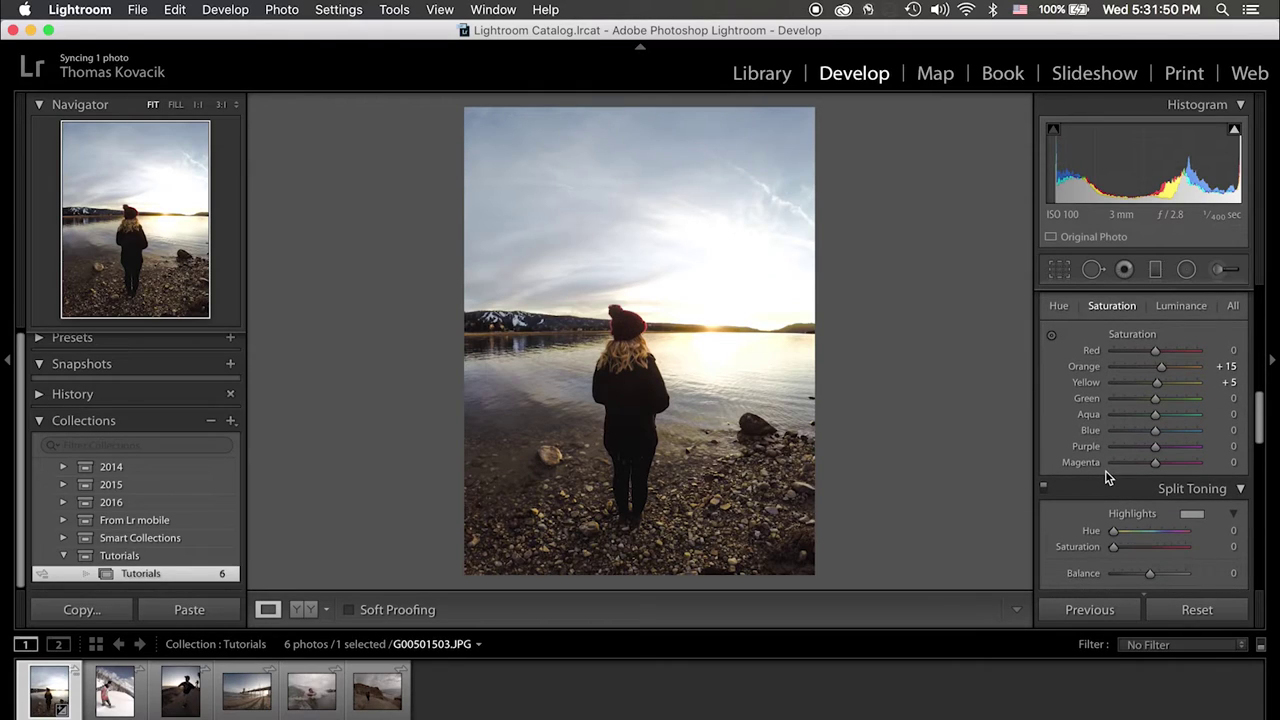
mouse_move(1156, 432)
left_mouse_down()
mouse_move(1186, 431)
mouse_move(1170, 437)
left_mouse_up()
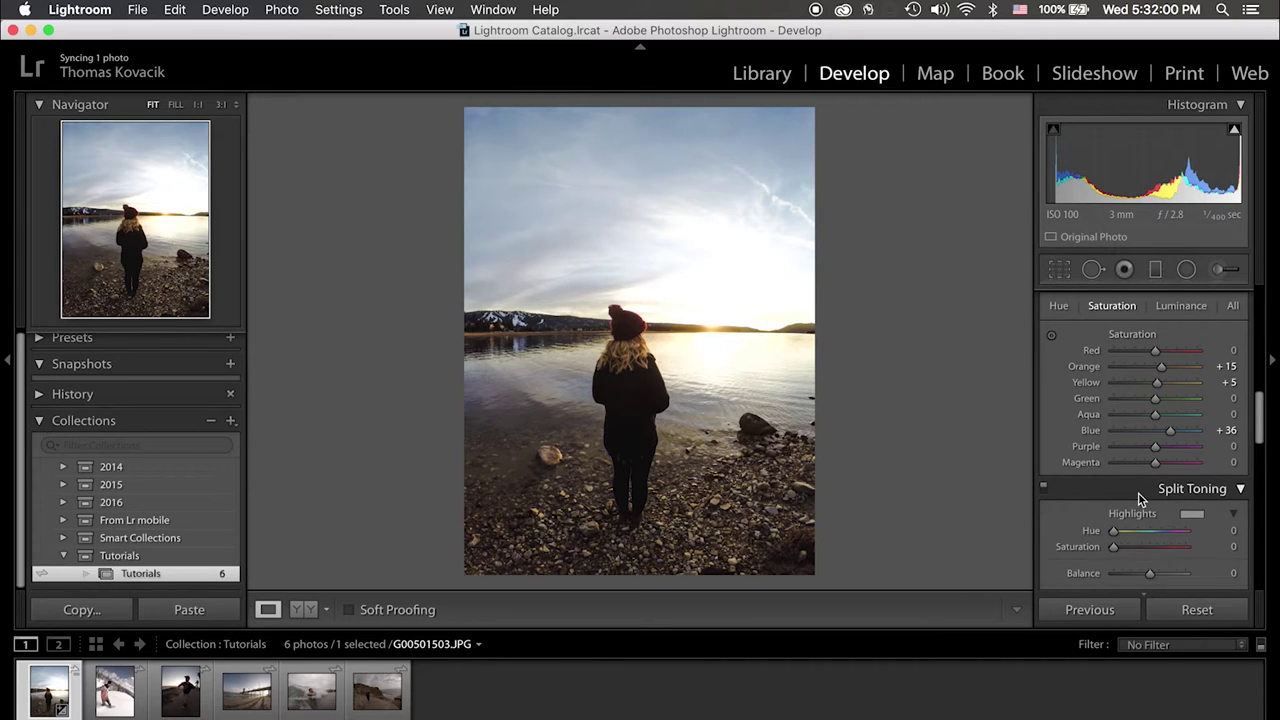
scroll(1138, 498, "down", 5)
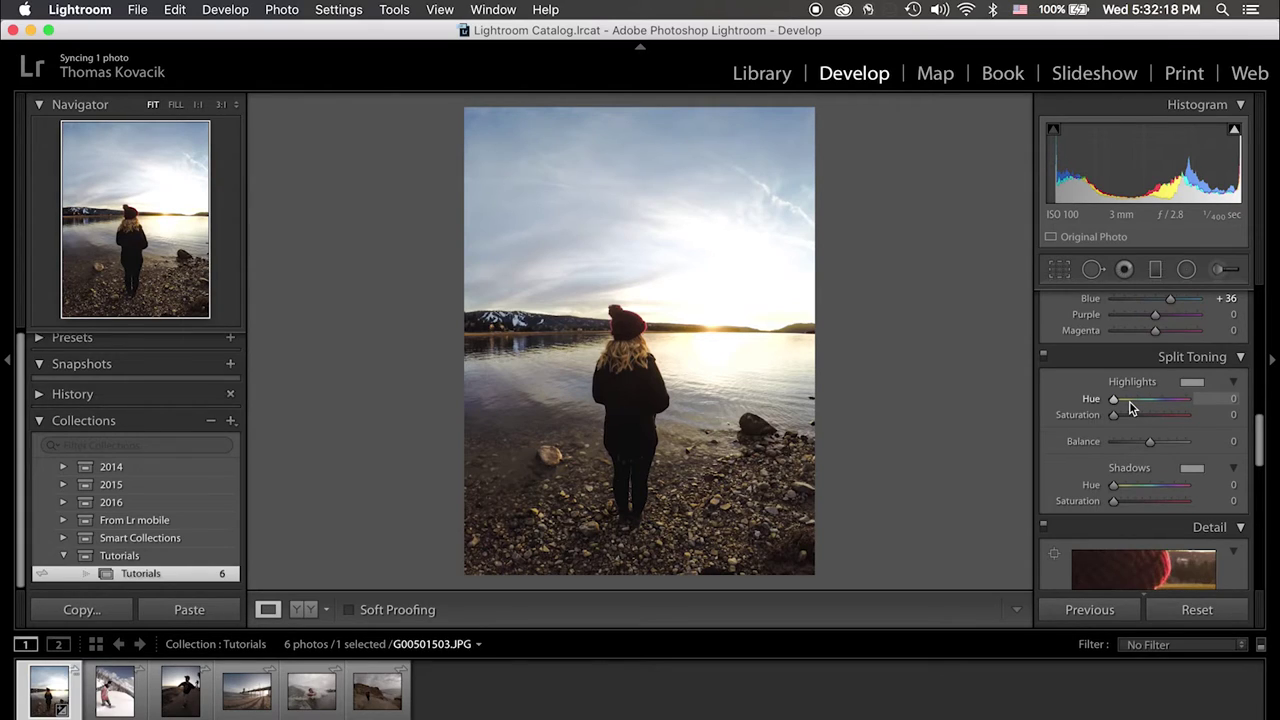
Step: Tint highlights warm (hue 44, saturation 16) and shadows blue (hue 215, saturation 7)
left_click_drag(1123, 399, 1129, 399)
left_click_drag(1115, 415, 1130, 413)
left_click_drag(1128, 486, 1160, 489)
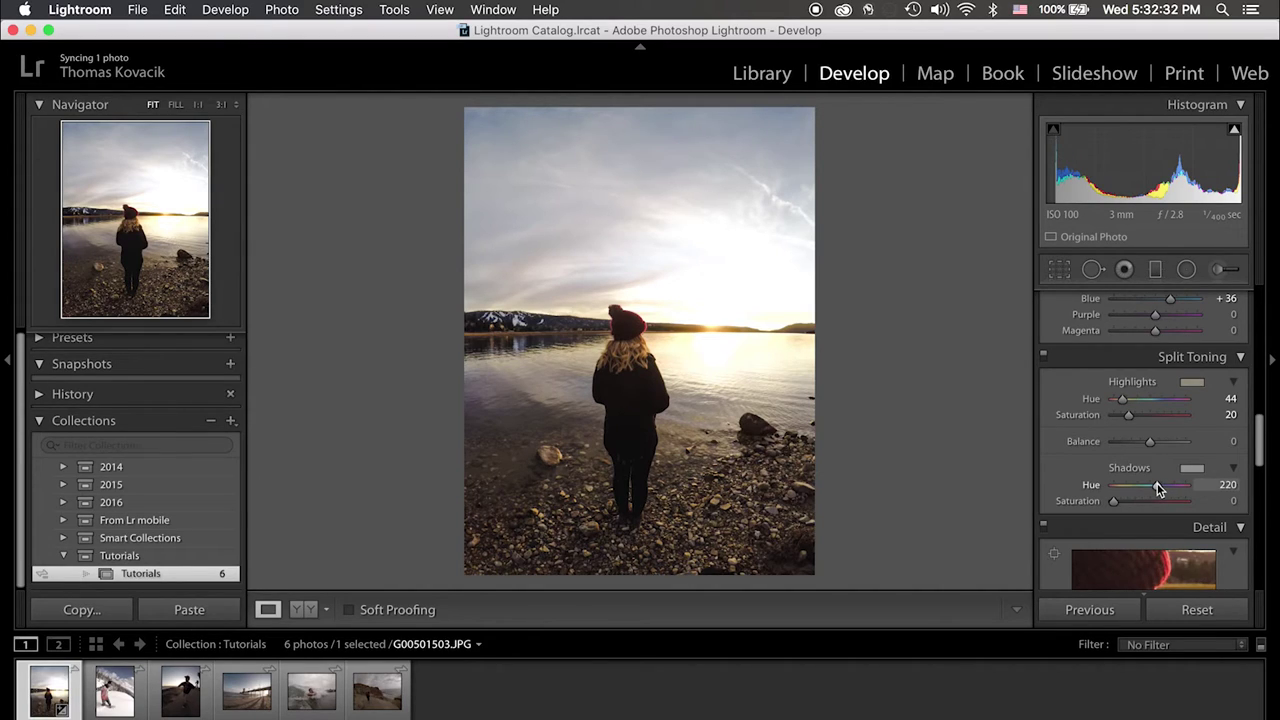
left_click_drag(1114, 500, 1121, 503)
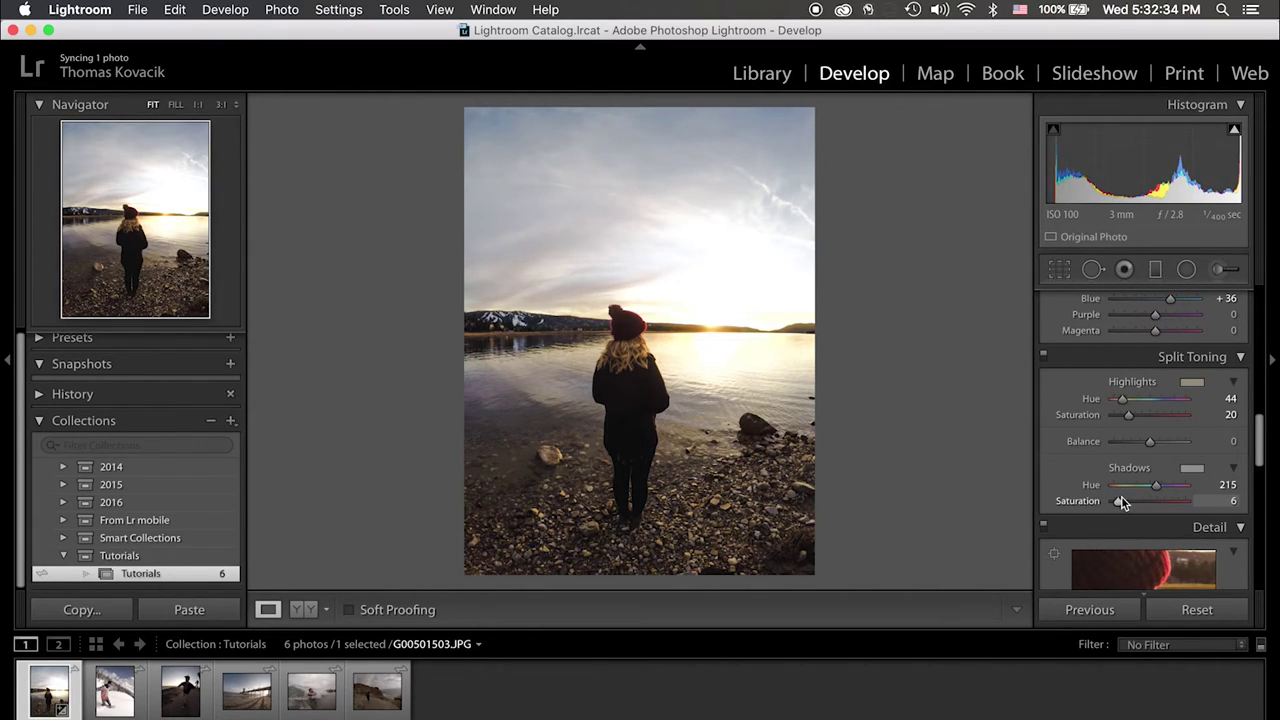
left_click(1120, 418)
left_click_drag(1120, 417, 1124, 417)
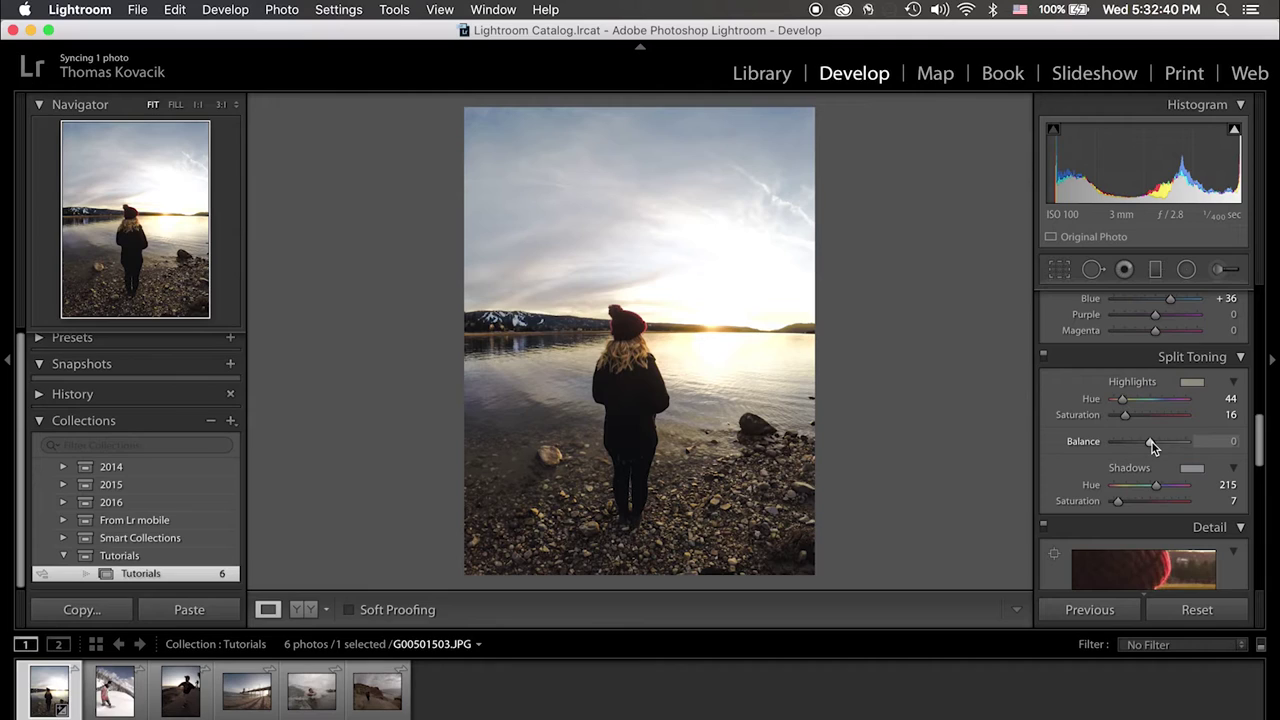
Step: Compare with the original, then settle the split-toning Balance at +7
left_click(302, 611)
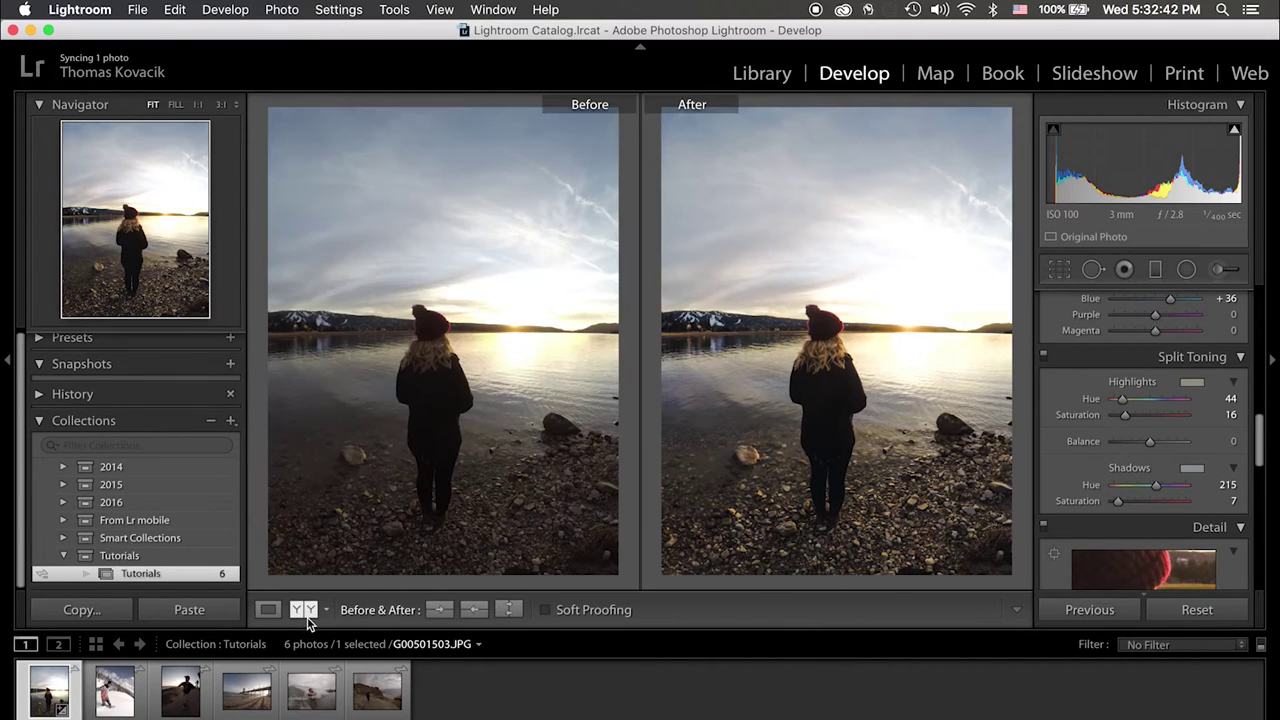
left_click(268, 609)
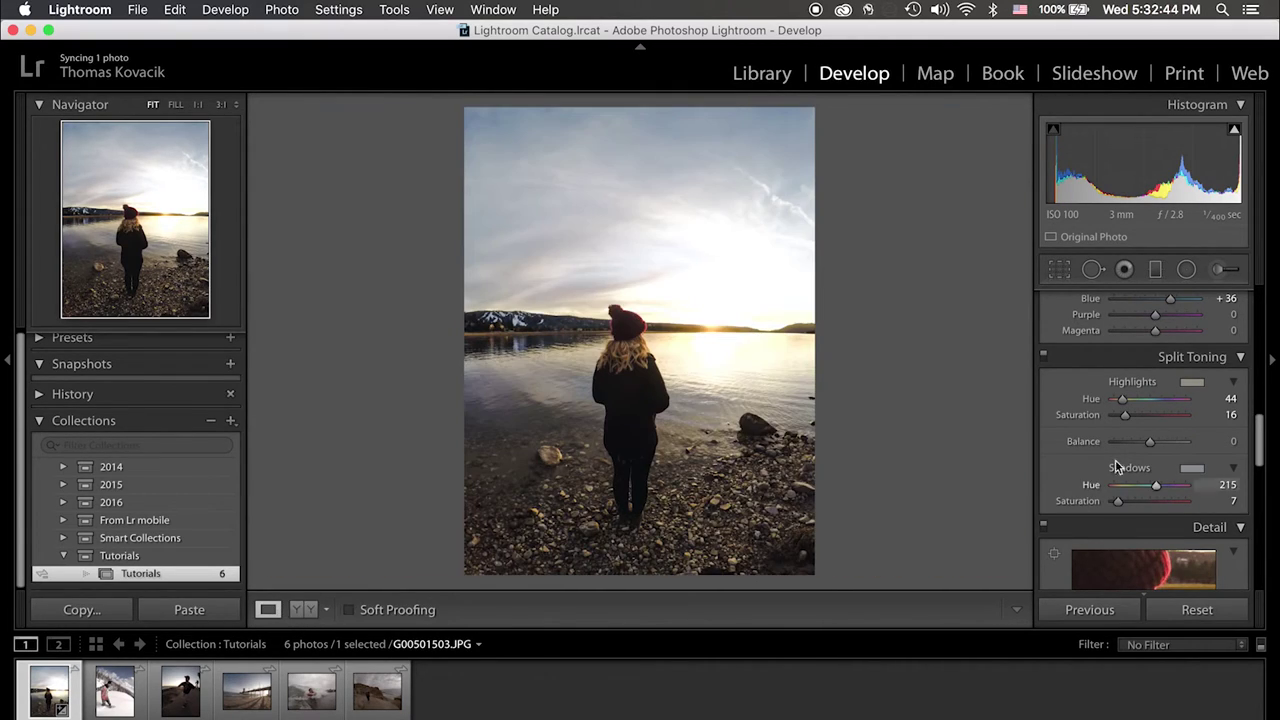
left_click_drag(1149, 441, 1260, 455)
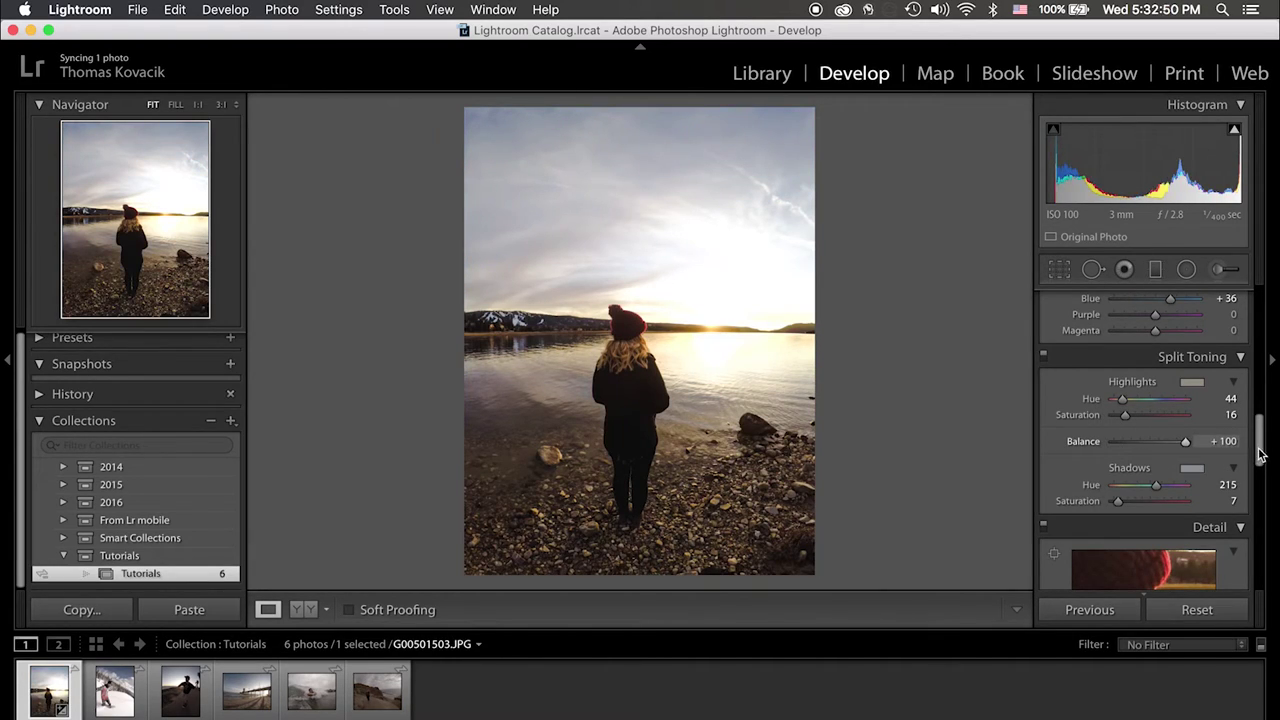
left_click_drag(1161, 454, 1151, 449)
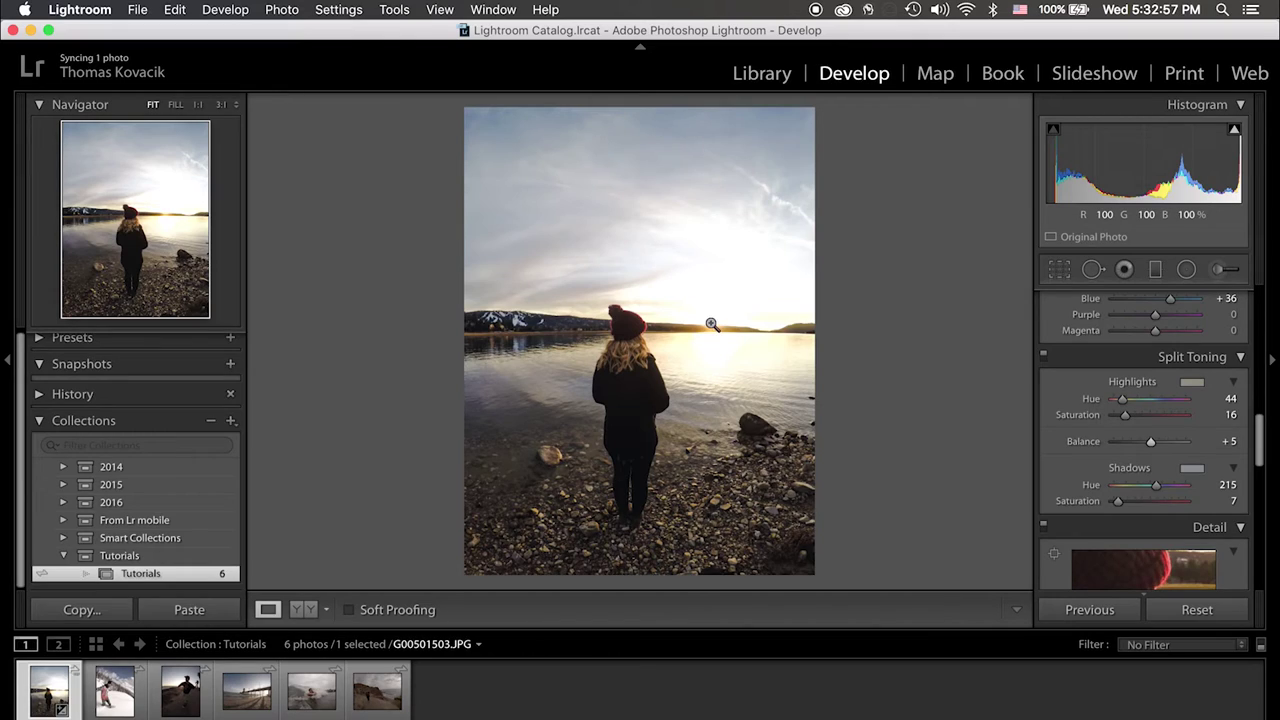
left_click(1152, 441)
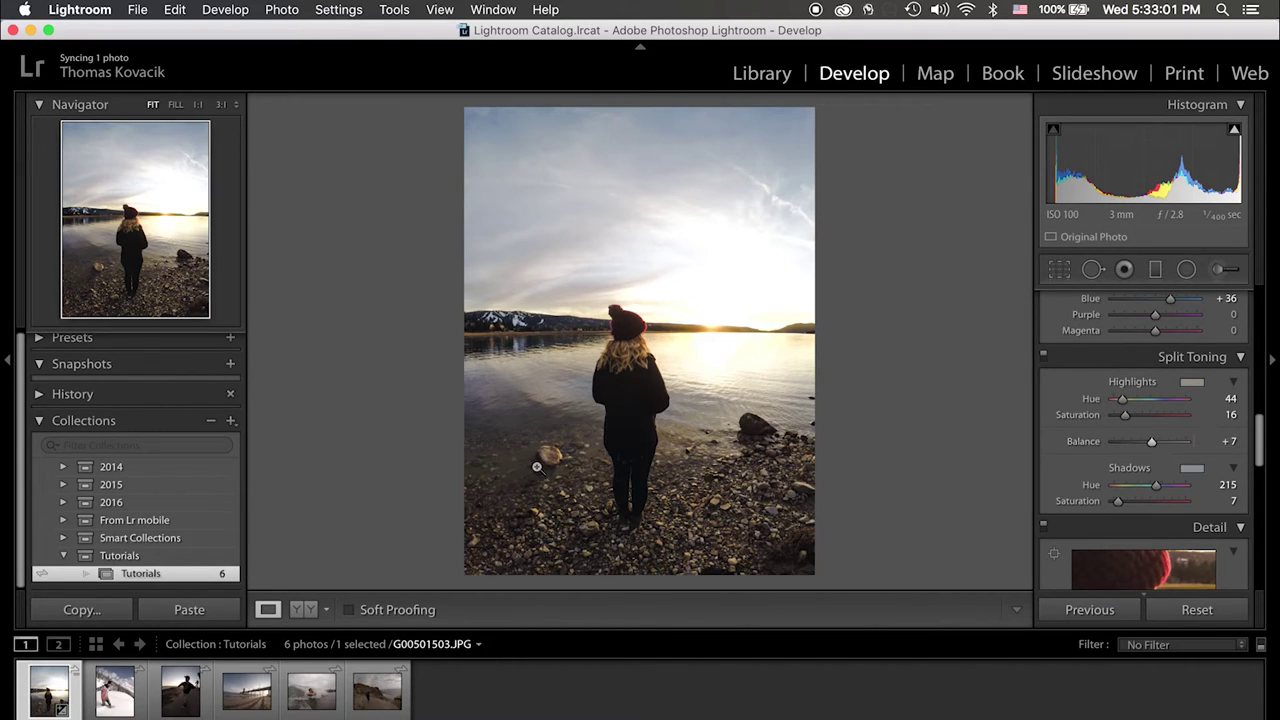
Step: Apply light sharpening, Amount 17 with radius 1.2, checking the water detail up close
scroll(1150, 465, "down", 5)
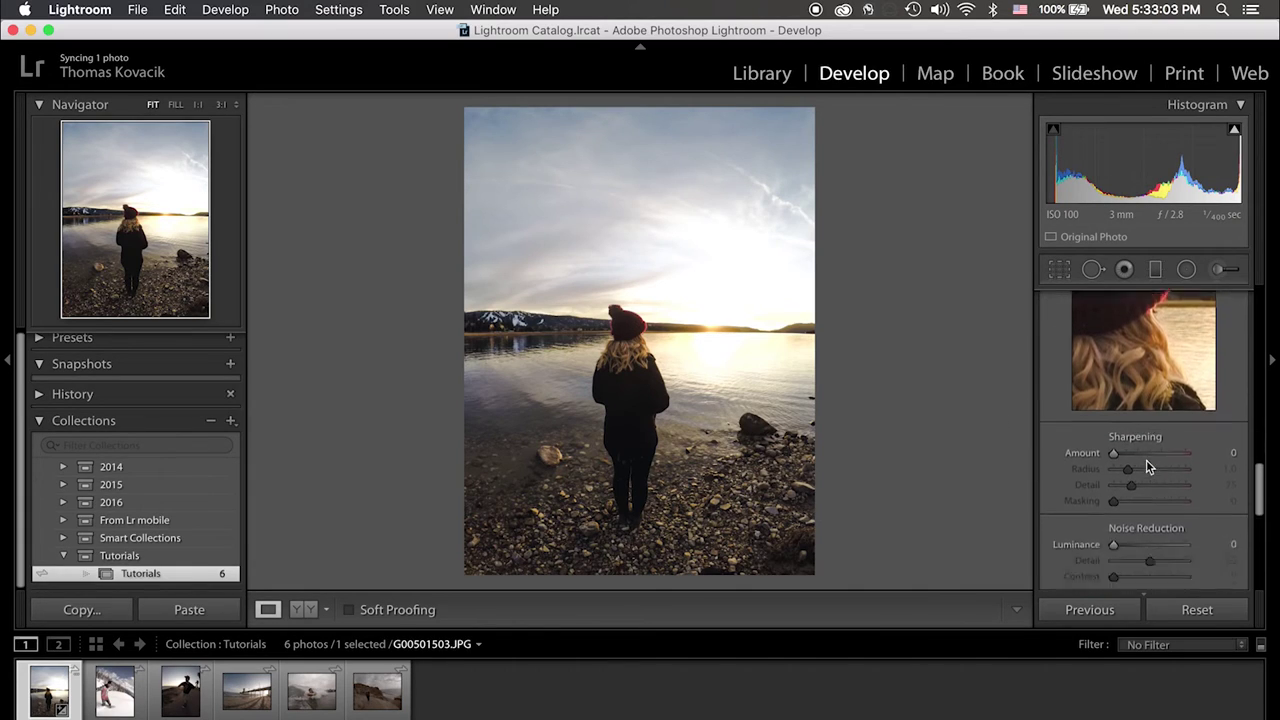
left_click_drag(1122, 418, 1192, 422)
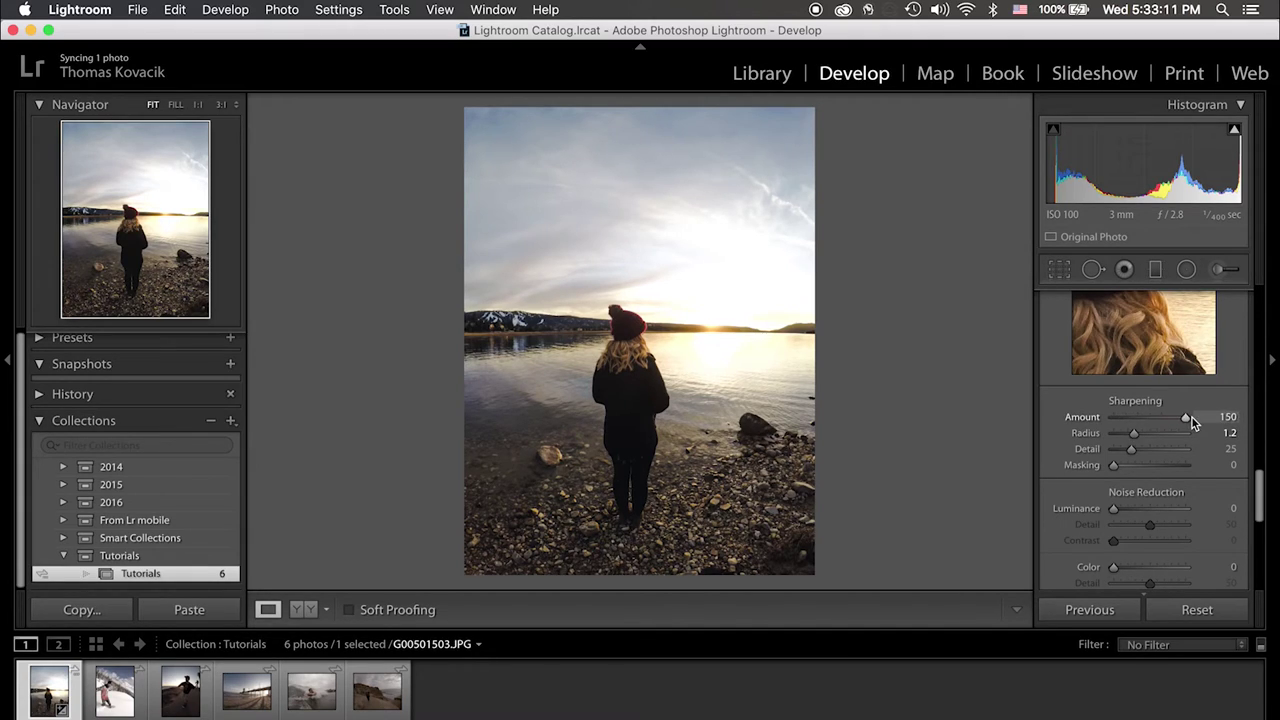
mouse_move(1137, 318)
left_mouse_down()
mouse_move(1129, 340)
mouse_move(1121, 325)
mouse_move(1151, 334)
left_mouse_up()
left_click_drag(1115, 421, 1123, 421)
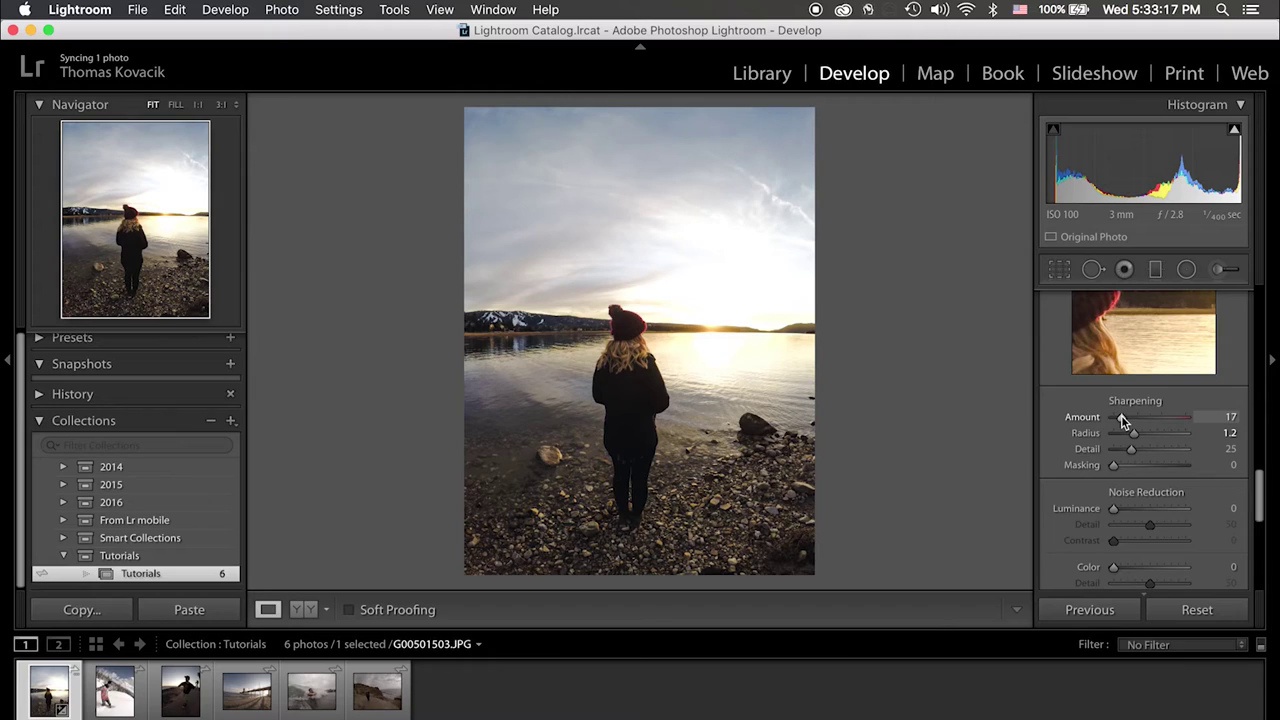
Step: Add a post-crop vignette of about −15 to darken the corners
scroll(1128, 452, "down", 10)
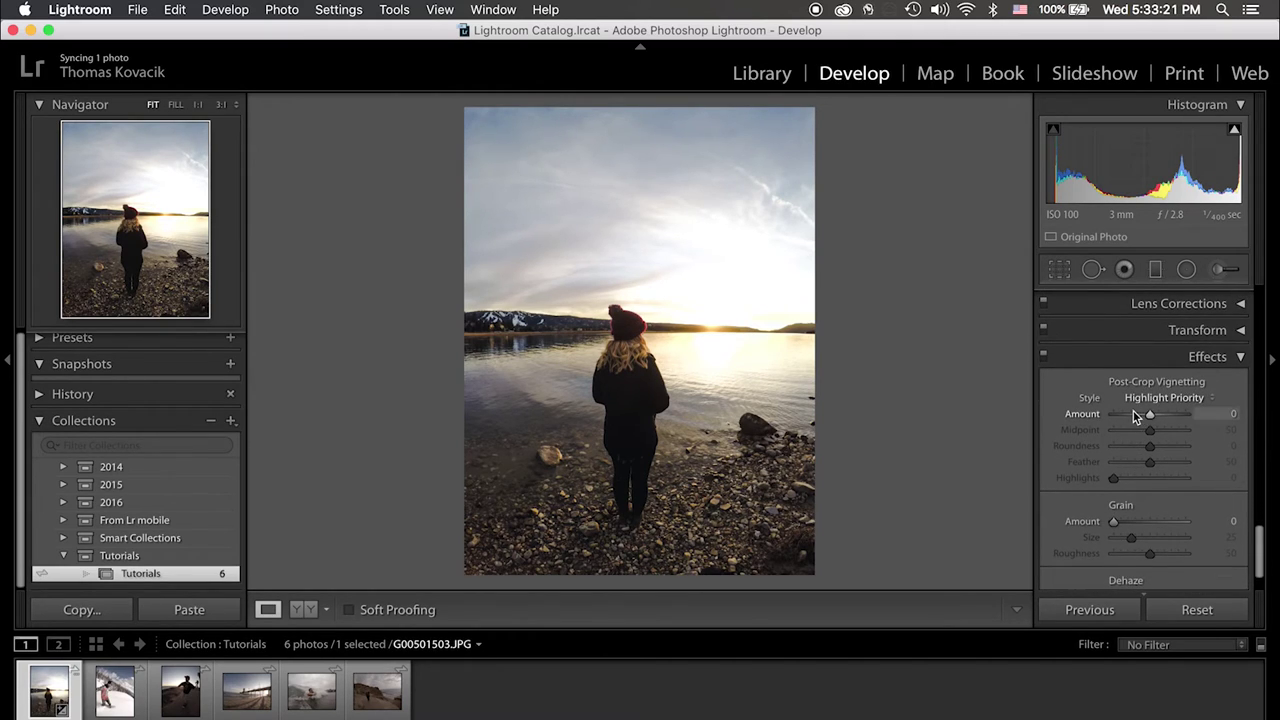
left_click_drag(1150, 416, 1147, 416)
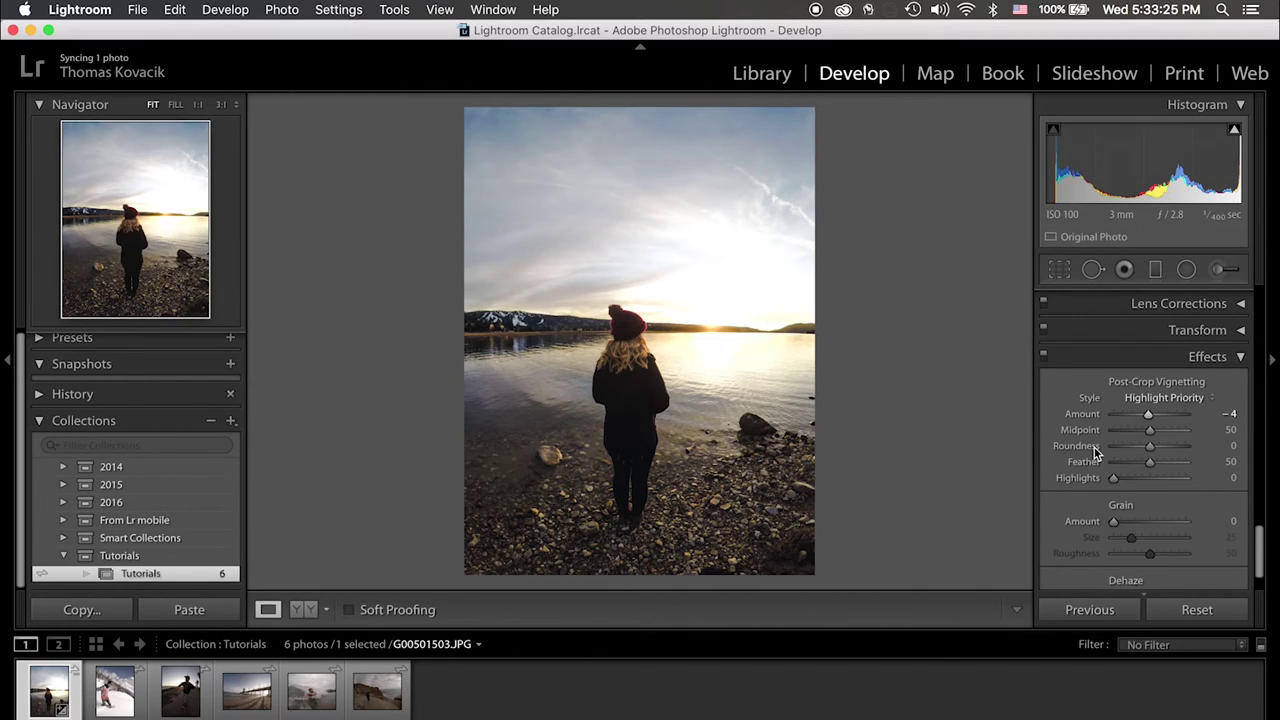
double_click(1150, 415)
left_click_drag(1152, 418, 1160, 470)
Step: Lower the HSL Blue saturation to +8
scroll(1119, 447, "up", 8)
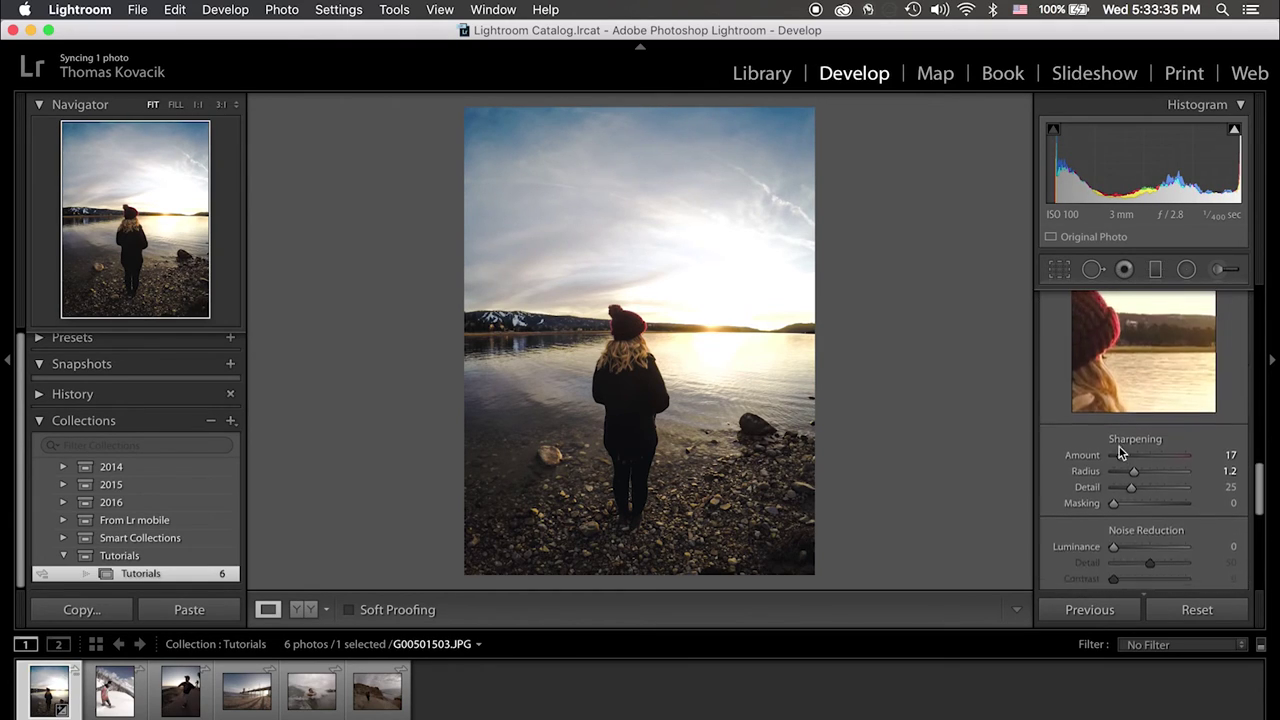
scroll(1184, 404, "up", 5)
scroll(1185, 404, "up", 3)
left_click_drag(1176, 465, 1159, 467)
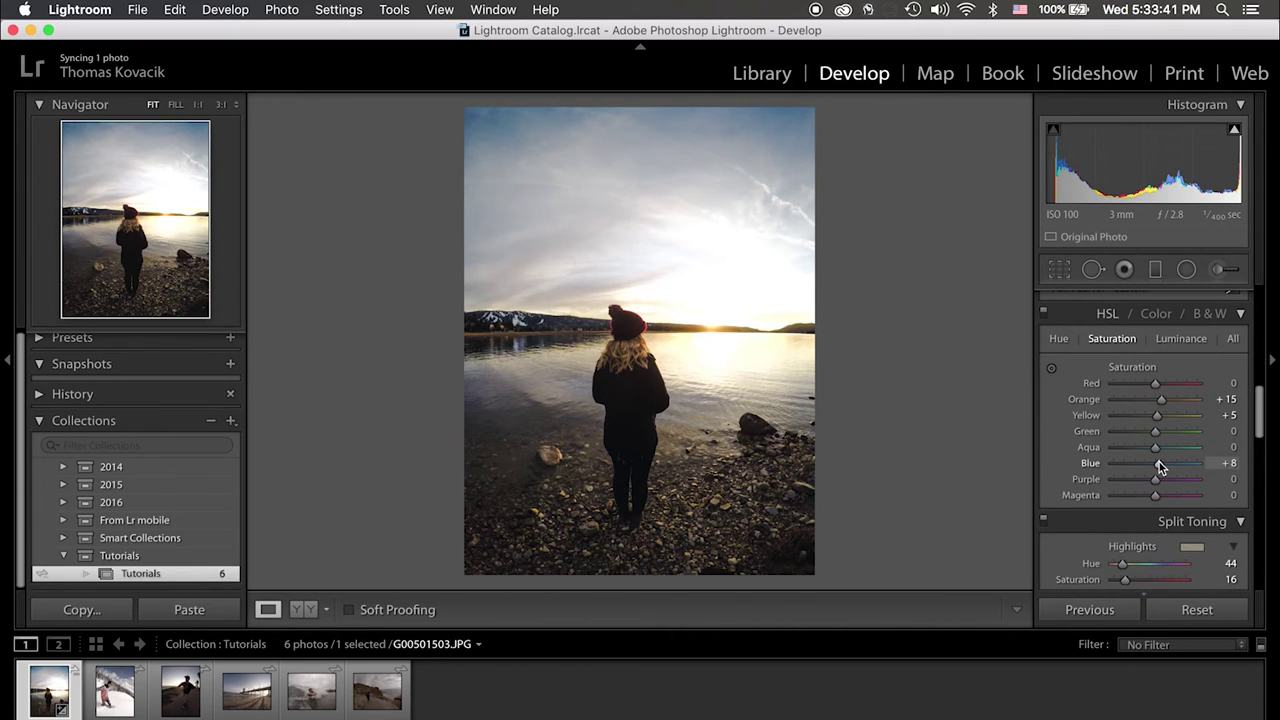
Step: Reset the post-crop vignette and set its Amount to a subtle −4
scroll(1158, 462, "down", 15)
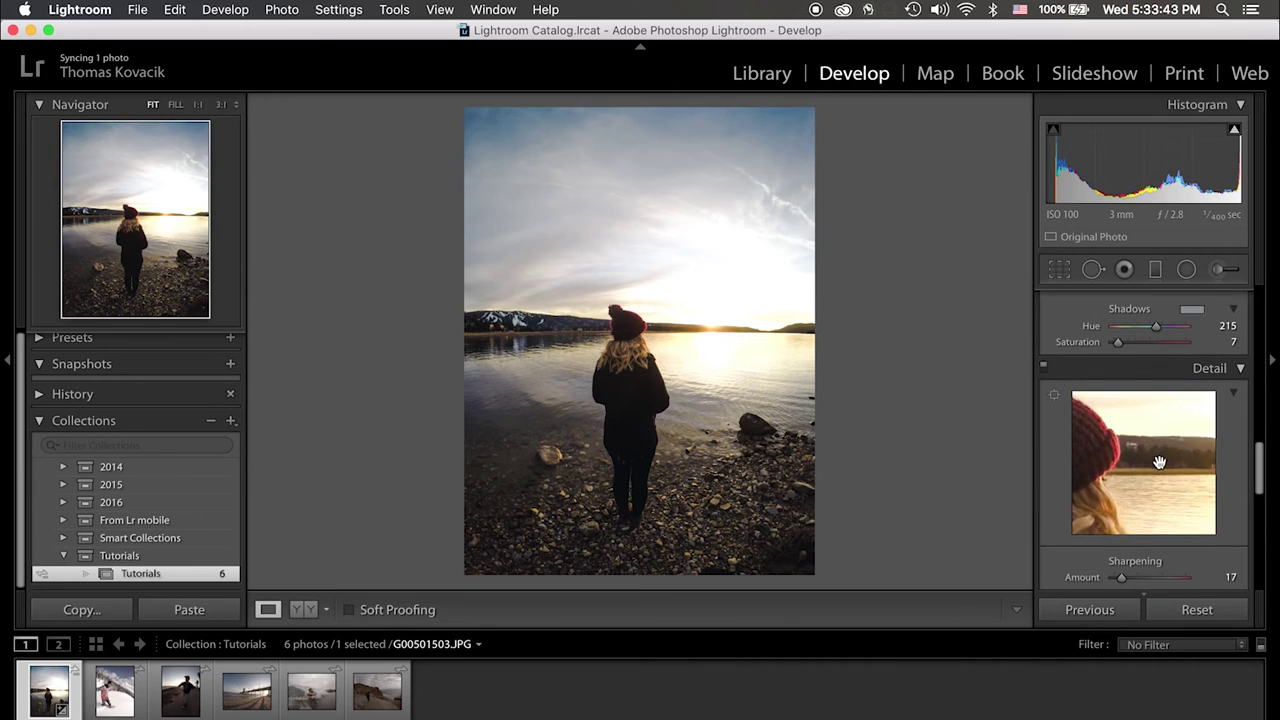
double_click(1146, 427)
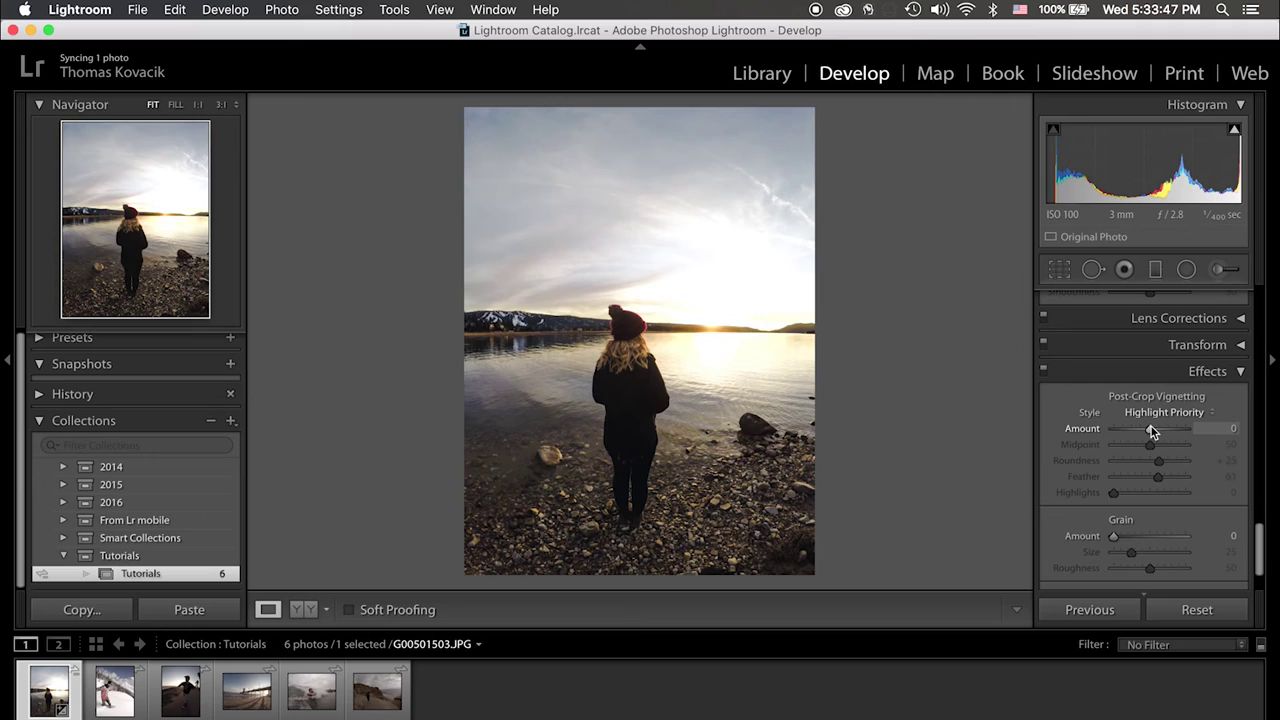
left_click_drag(1152, 430, 1150, 430)
scroll(1150, 430, "up", 15)
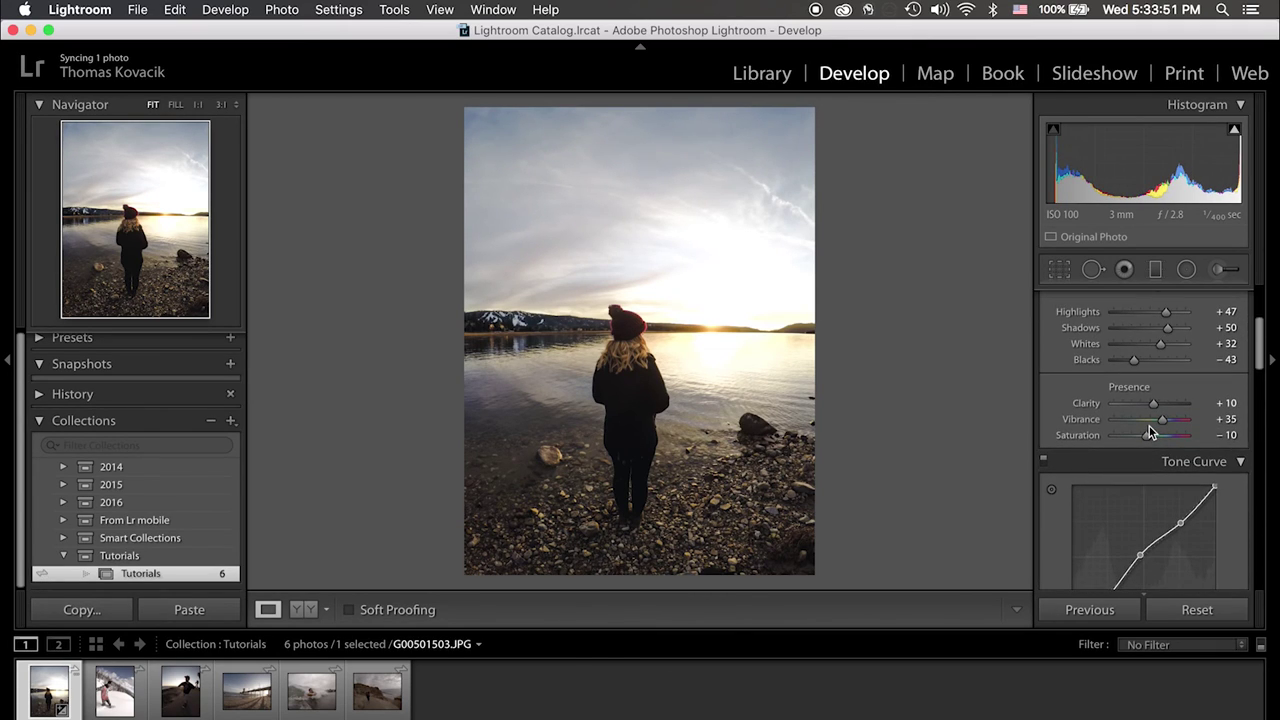
left_click(303, 609)
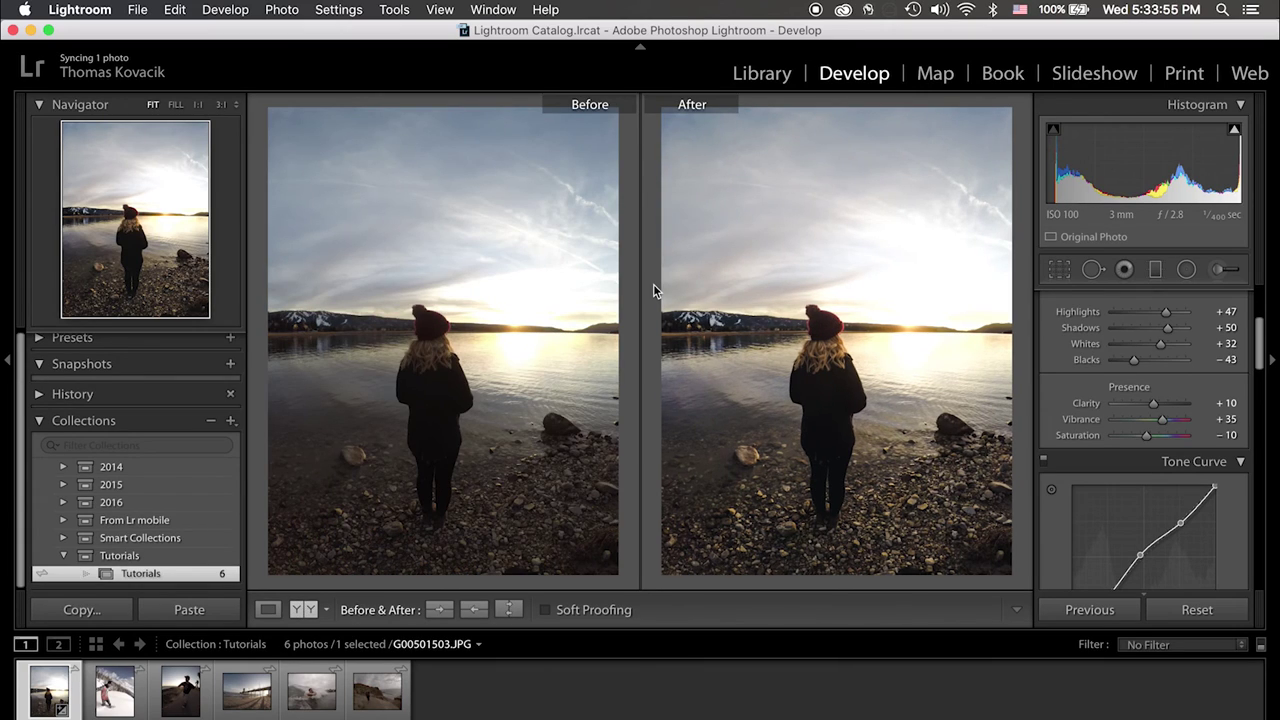
left_click(268, 609)
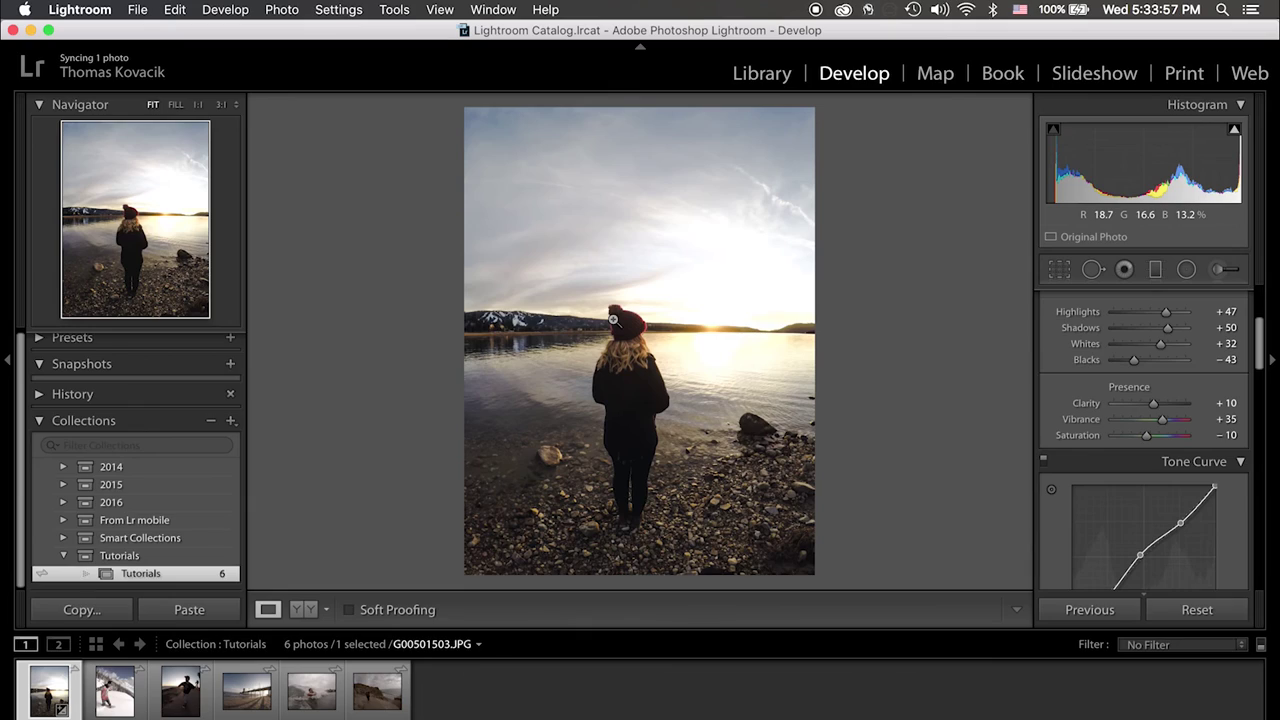